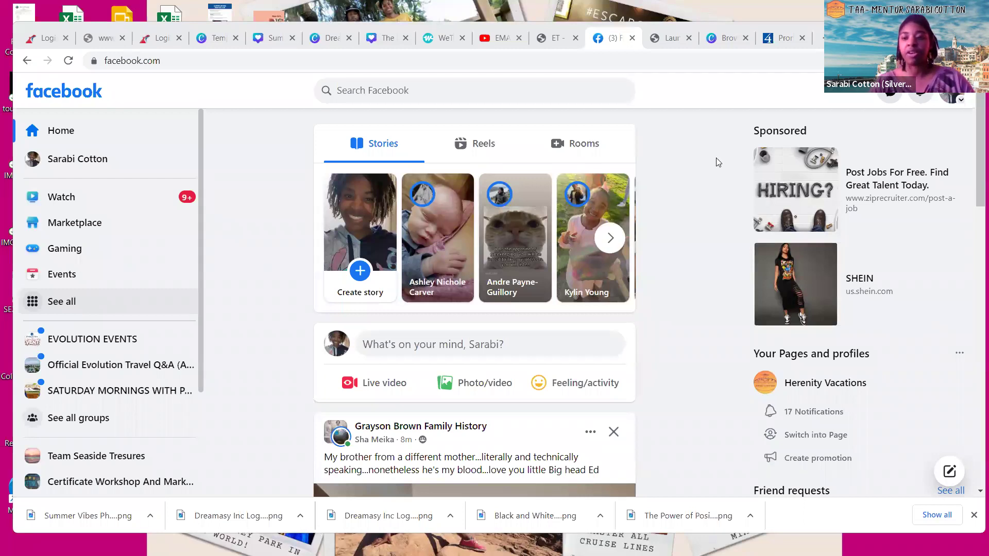
Open the account dropdown and close it again to reach Facebook's Create menu
click(945, 101)
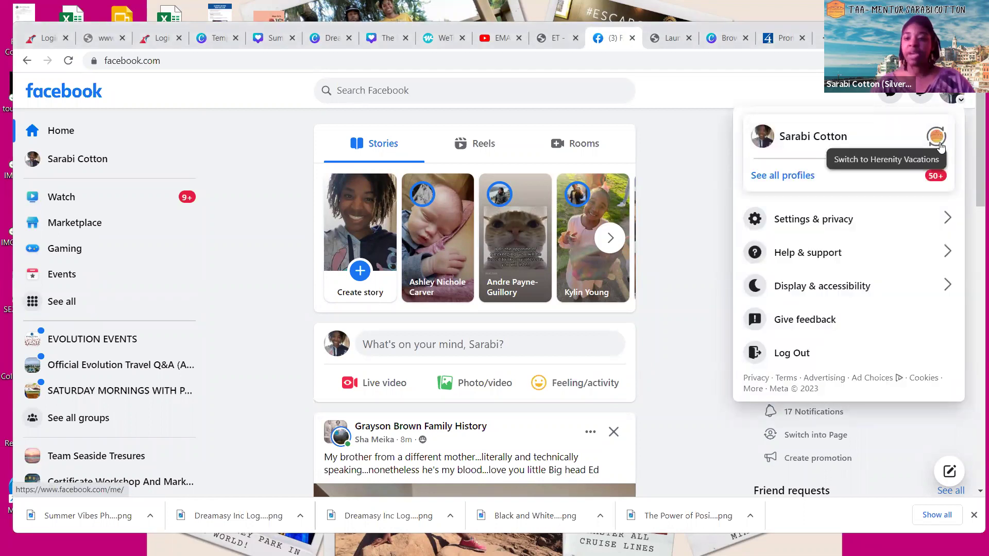
click(670, 176)
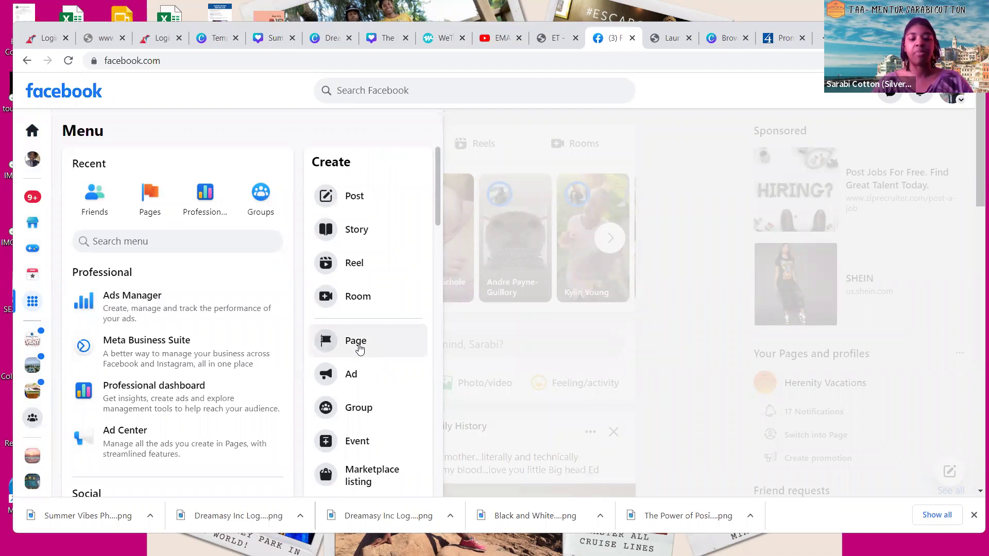
Start creating a new Facebook Page from the Create options
click(360, 349)
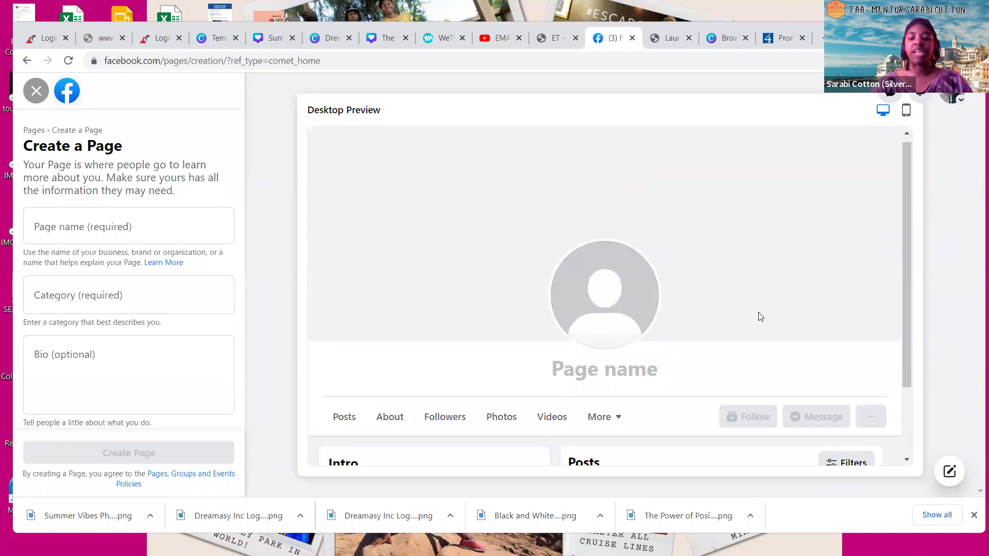
scroll(758, 315, down, 2)
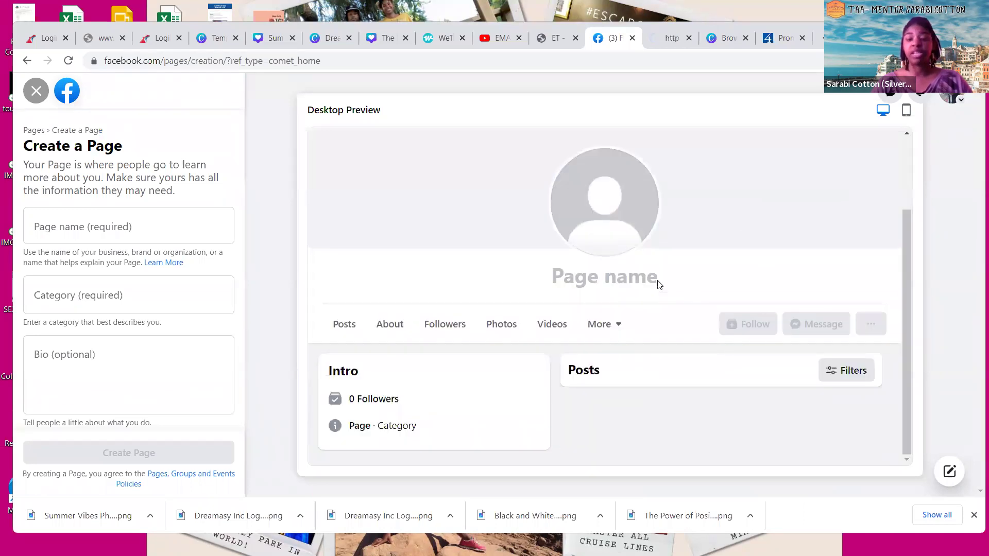
scroll(654, 286, up, 2)
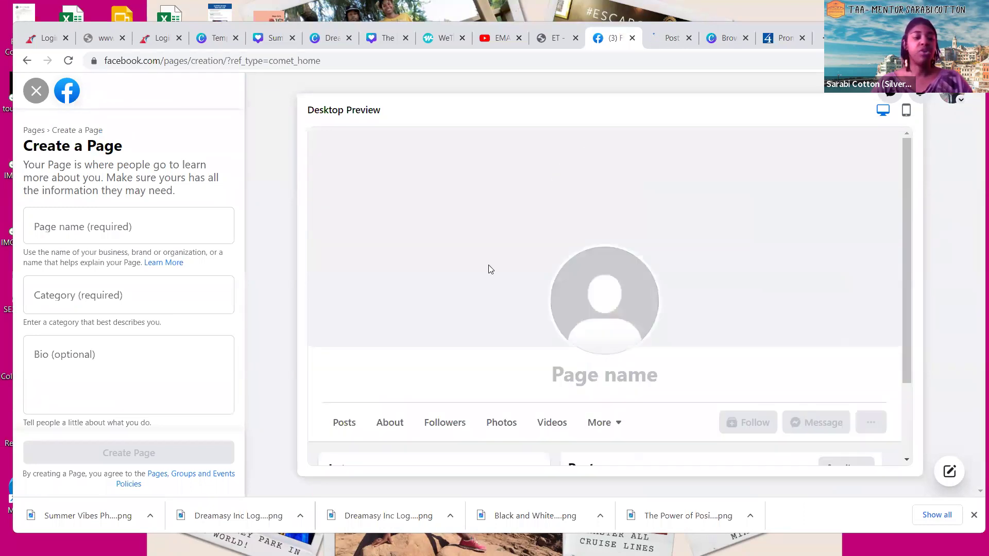
Enter the Page name, correcting the mistyped text to Prospero Travels
click(78, 229)
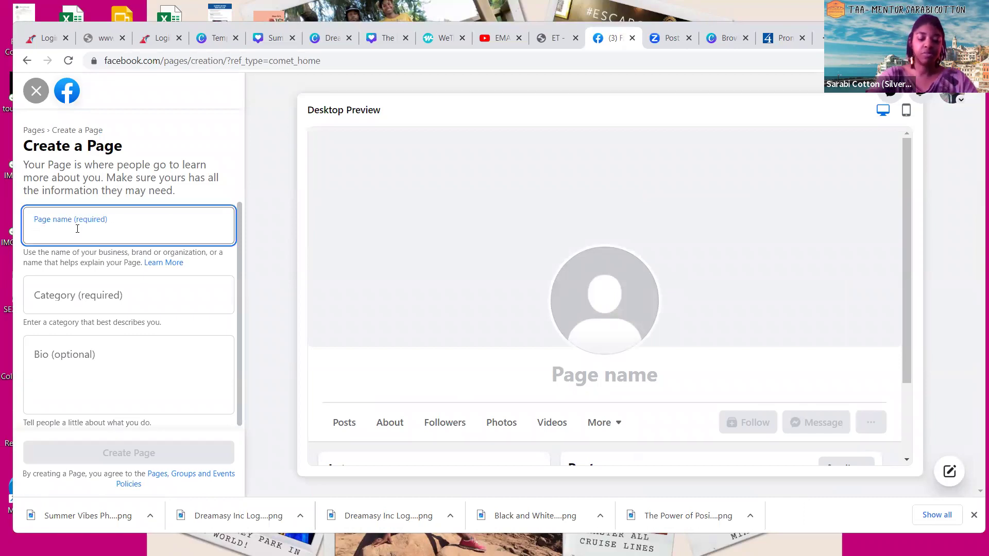
text(Dreamasyinc)
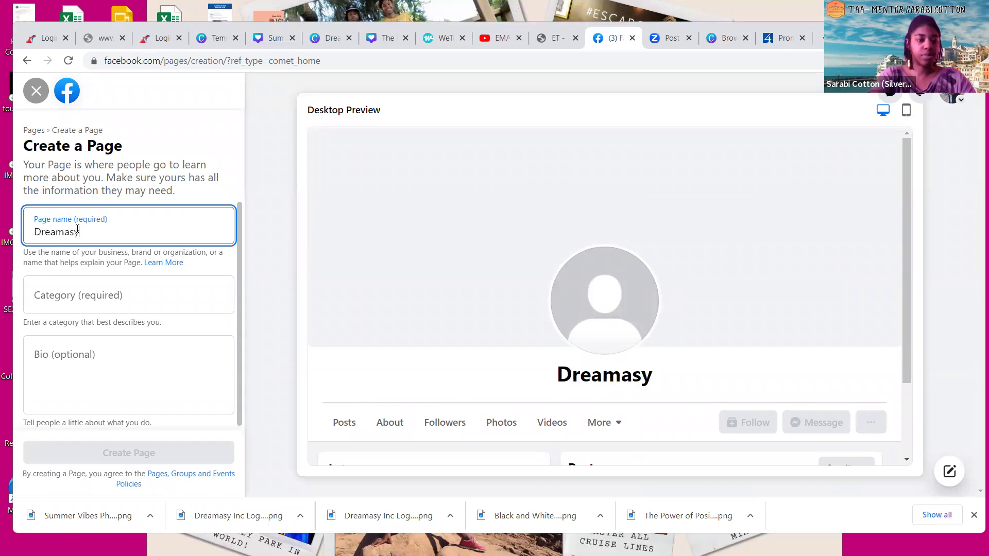
key(BackSpace)
key(BackSpace)
key(BackSpace)
key(BackSpace)
key(BackSpace)
key(BackSpace)
key(BackSpace)
key(BackSpace)
key(BackSpace)
key(BackSpace)
key(BackSpace)
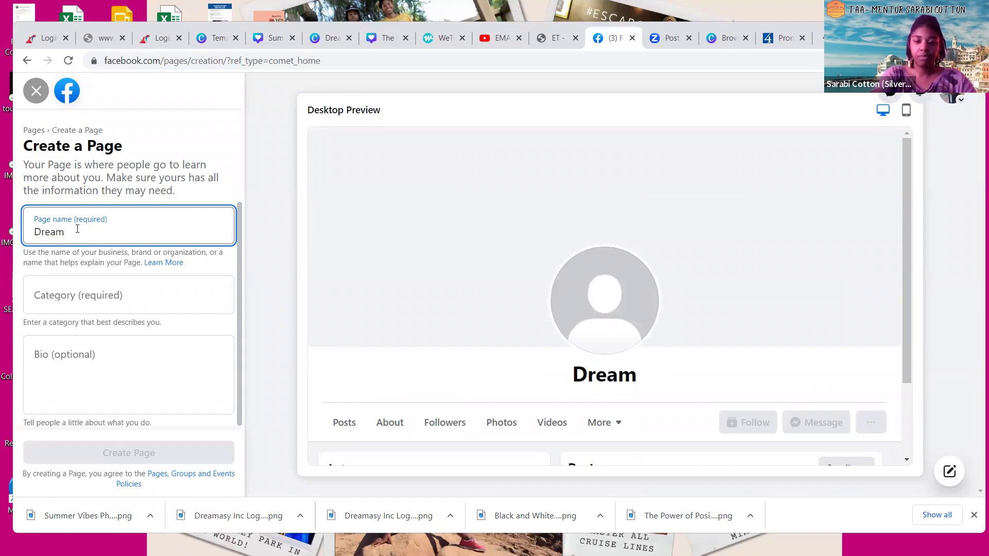
text(Pr)
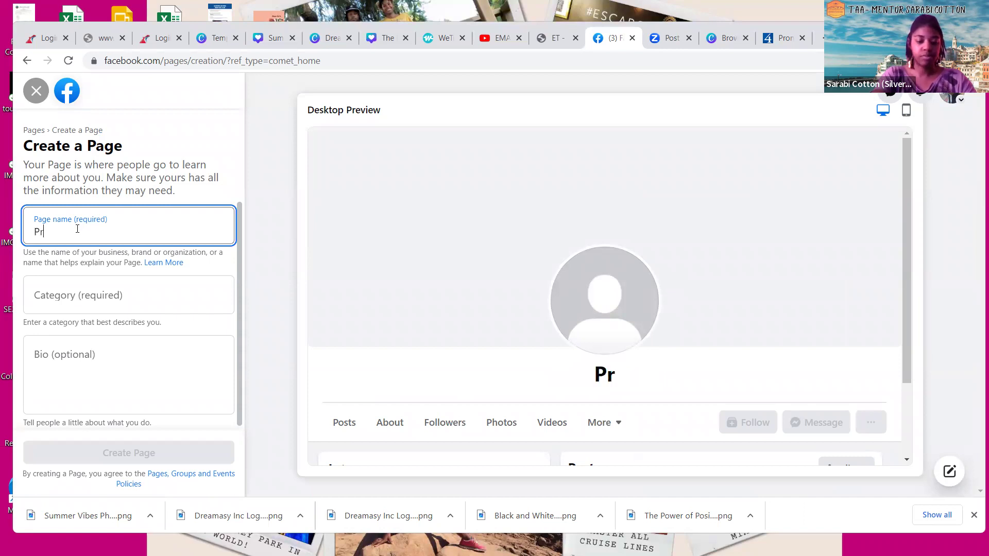
text(osp)
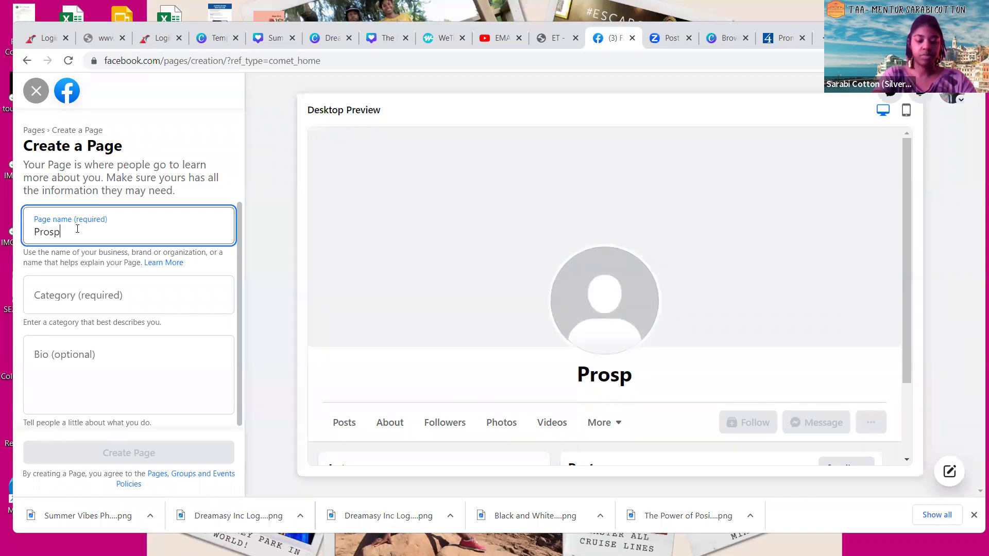
text(ero Tra)
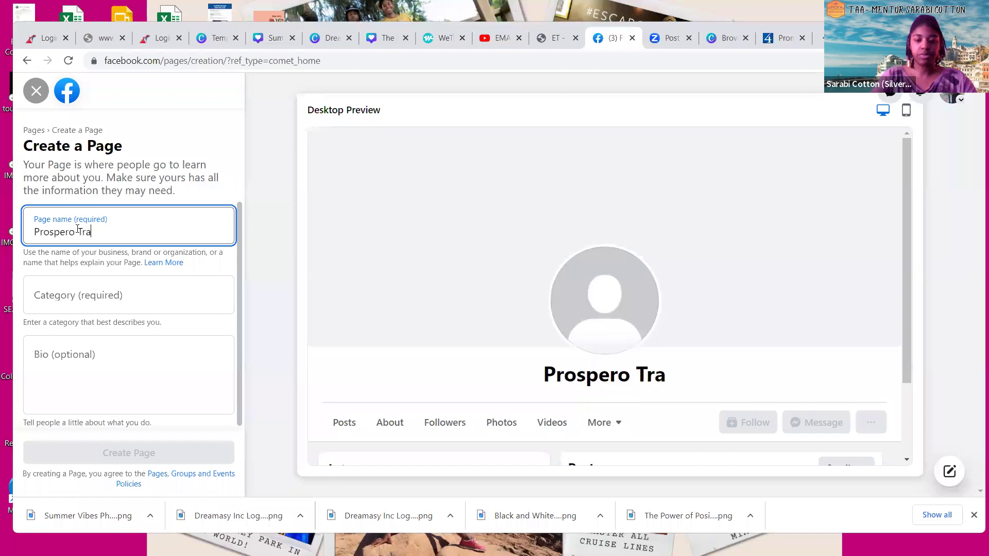
text(vels)
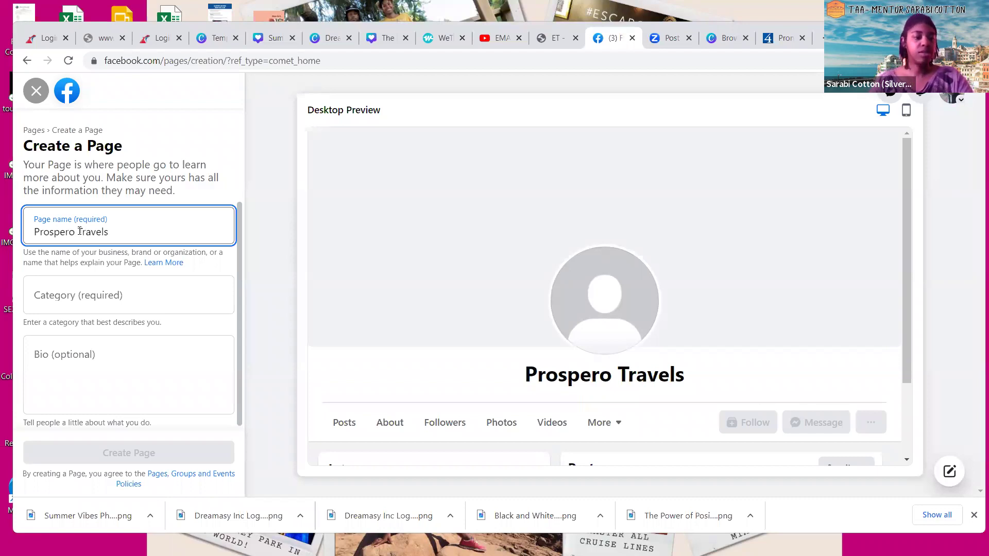
text(Team)
Search 'Travel' in Category and pick Travel Service for the Page
click(75, 279)
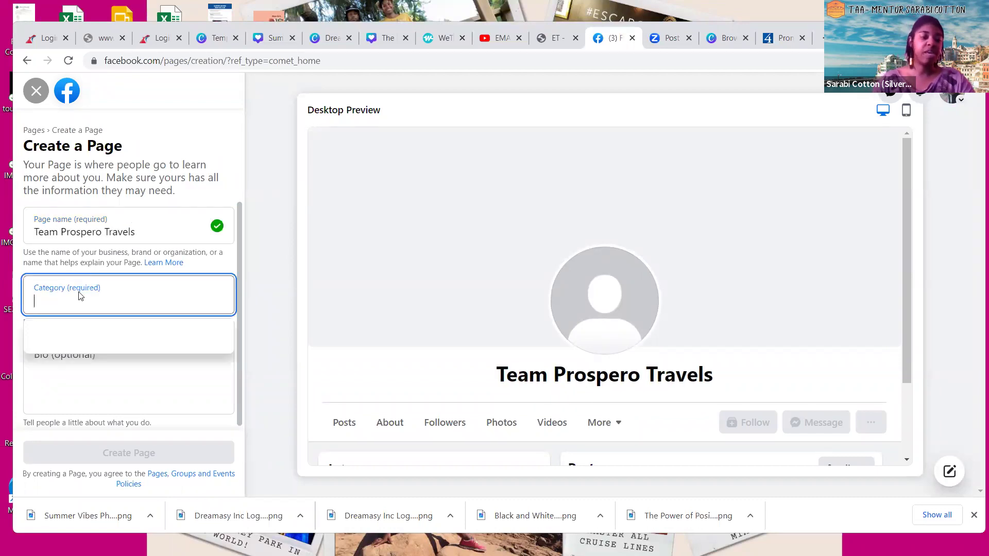
text(Travel)
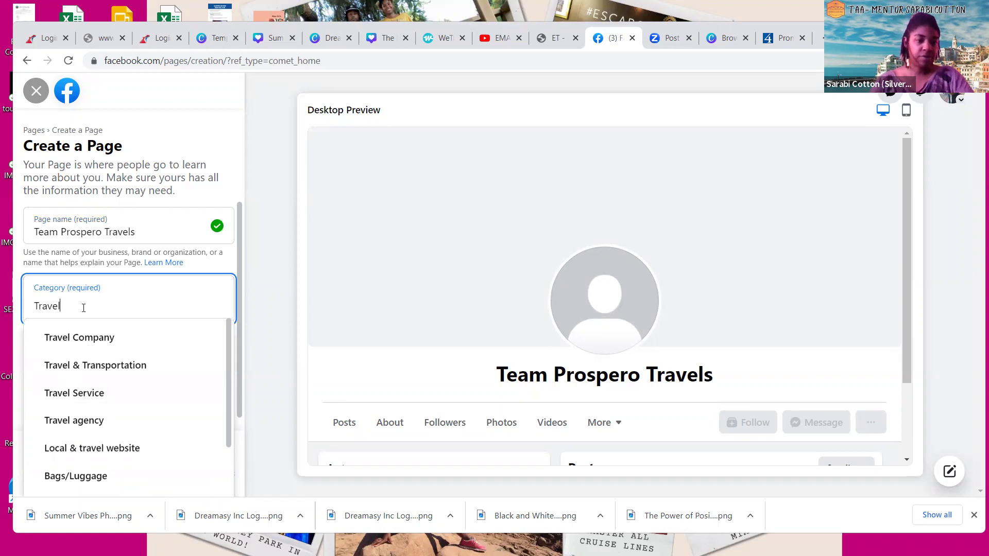
key(Down)
key(Down)
key(Down)
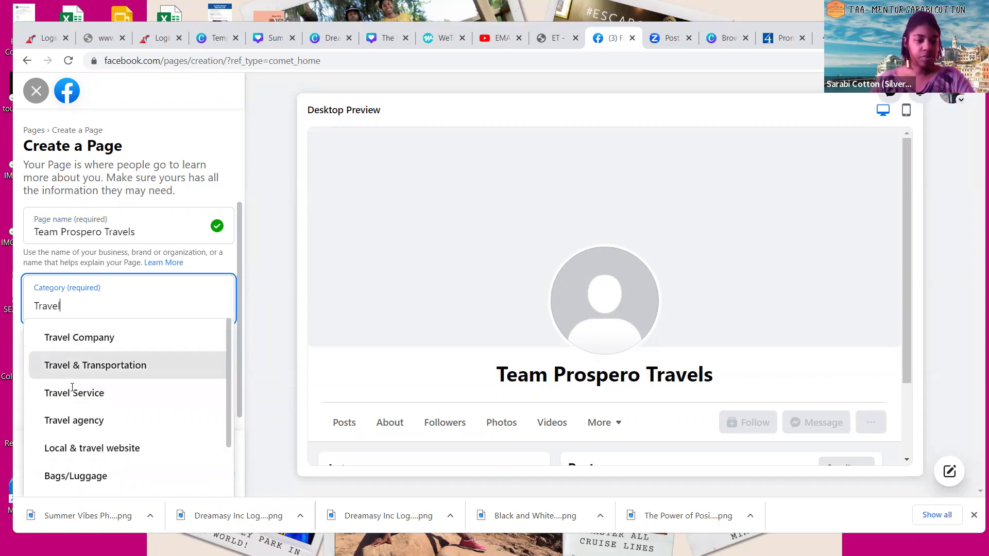
key(Return)
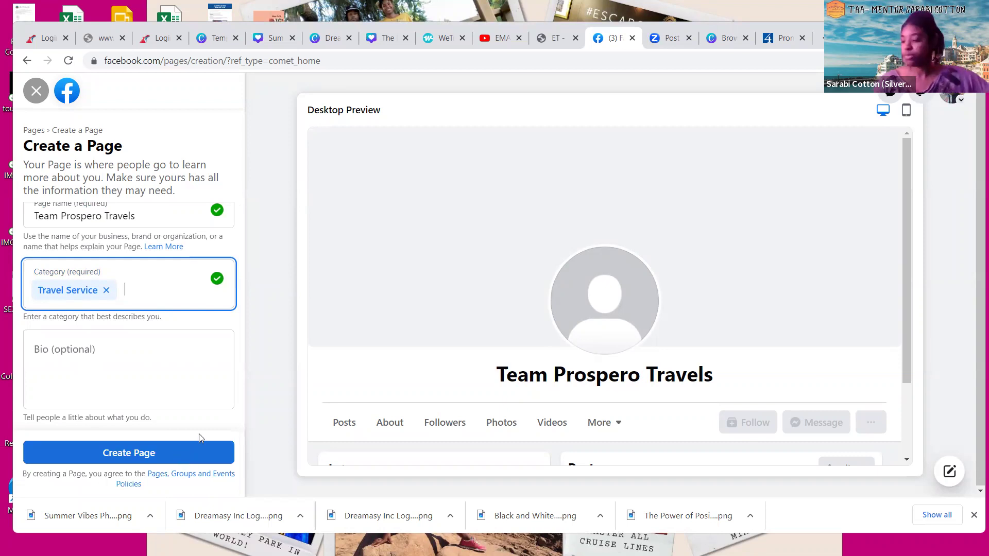
Submit the form to create the Team Prospero Travels Page
key(Return)
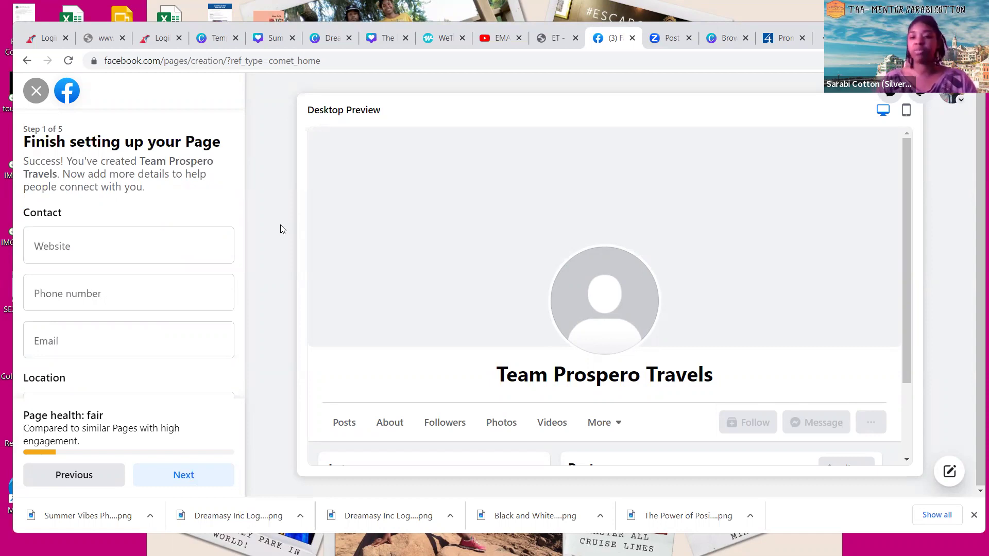
click(86, 249)
text(www.)
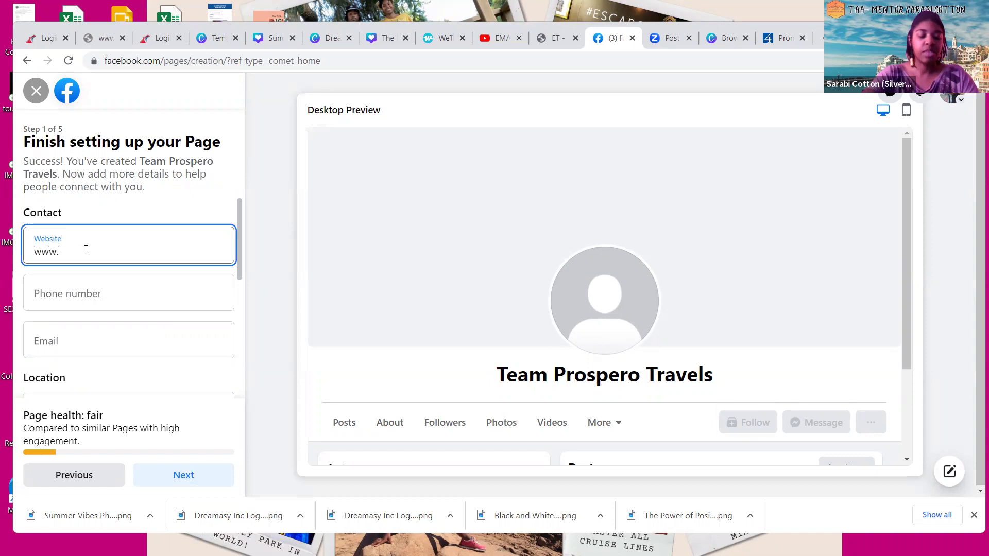
text(h)
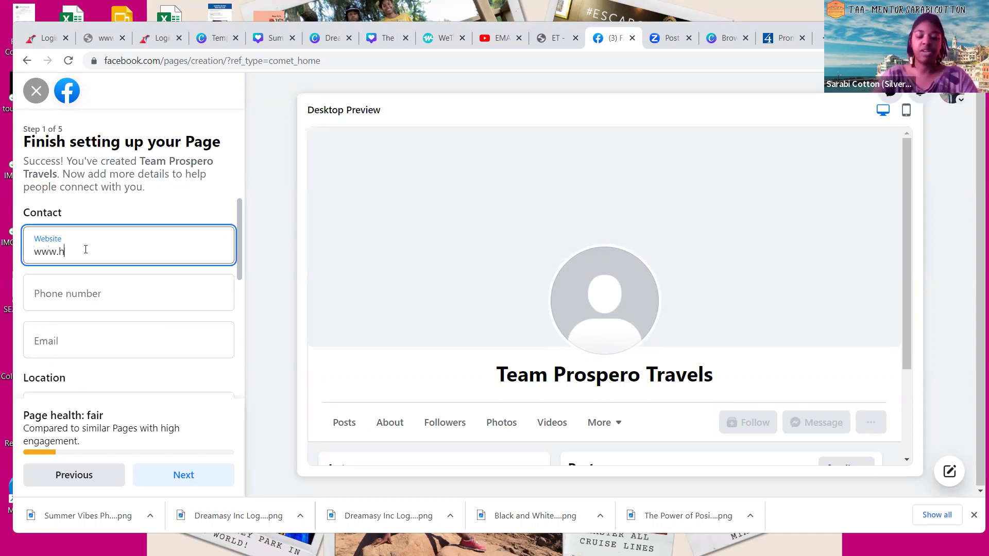
text(erenityvacations.com)
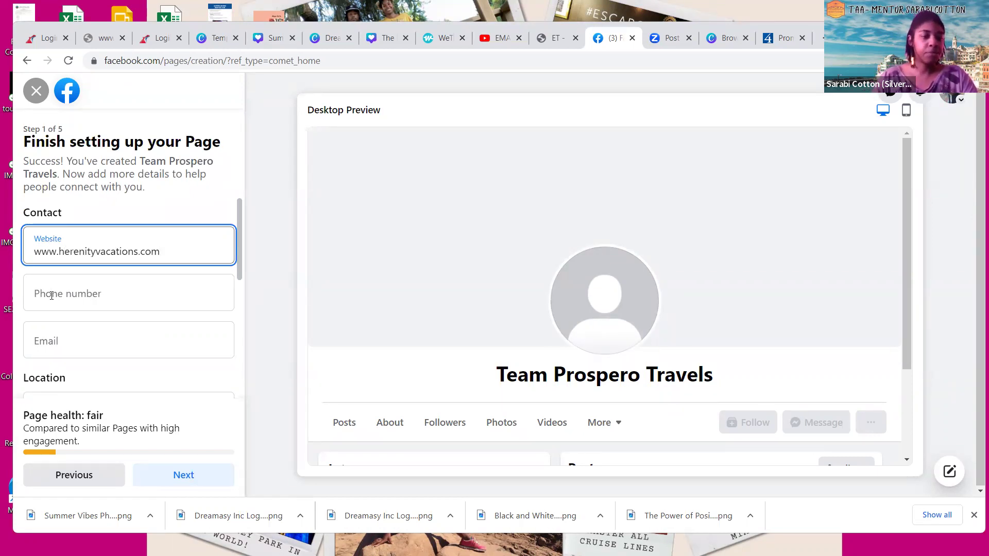
click(52, 295)
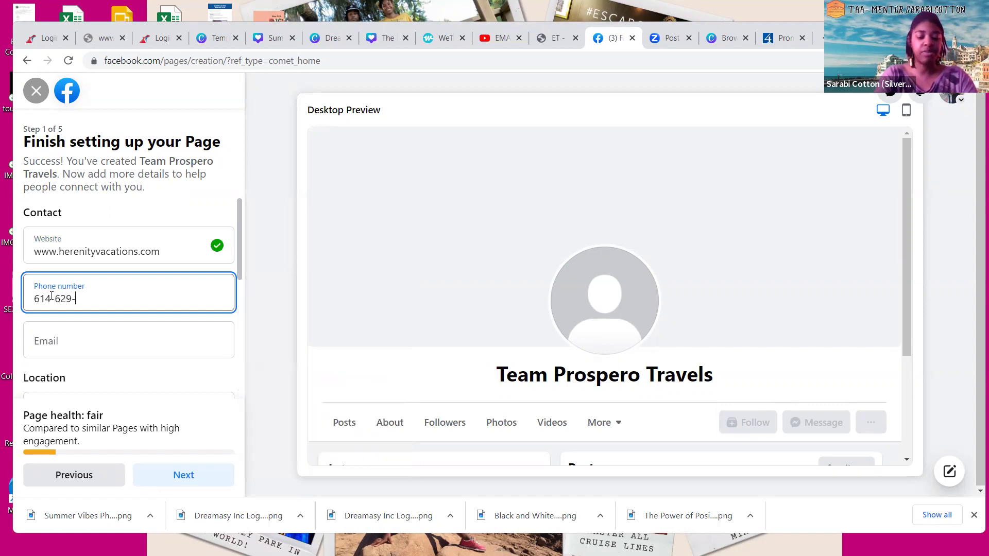
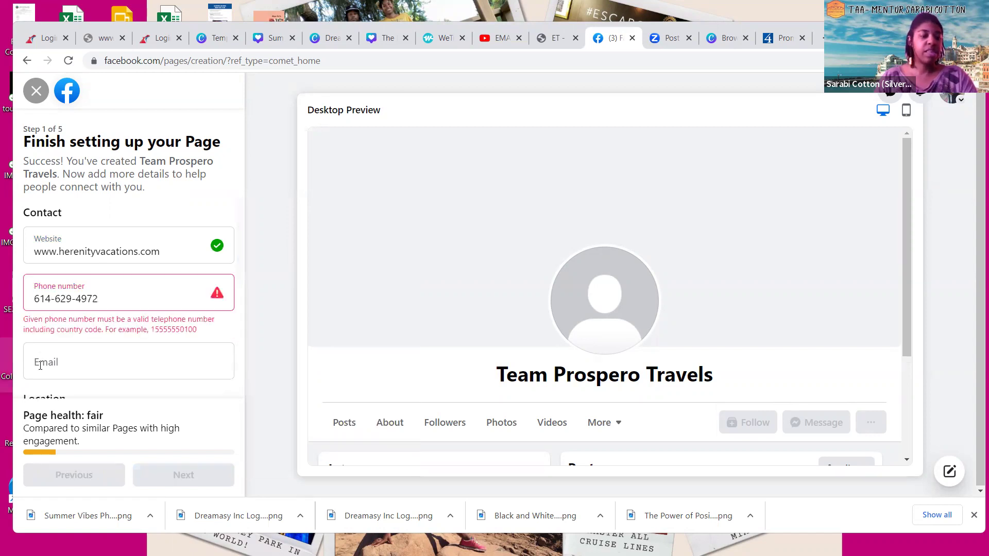
Reformat the phone number by removing its dashes and adding the +1 country code
click(40, 367)
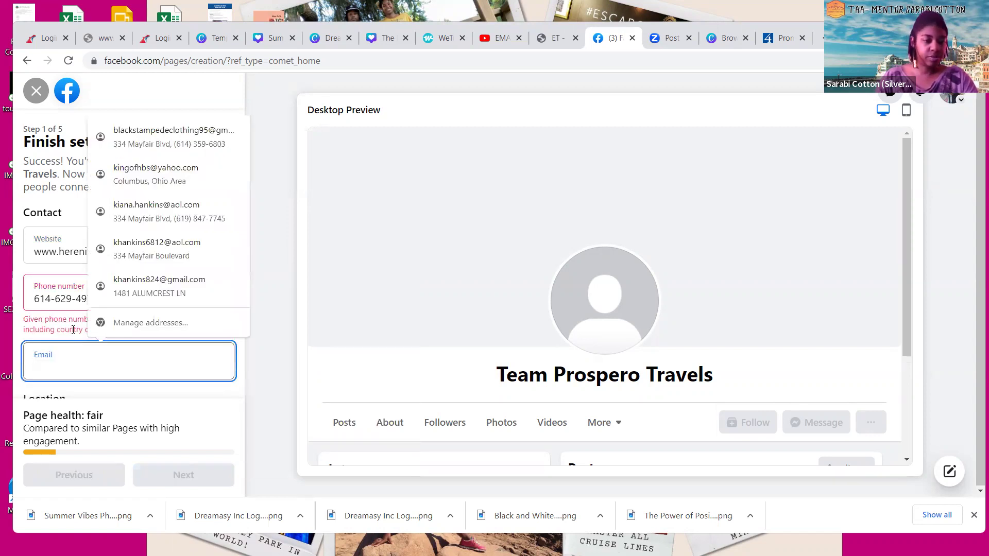
click(105, 329)
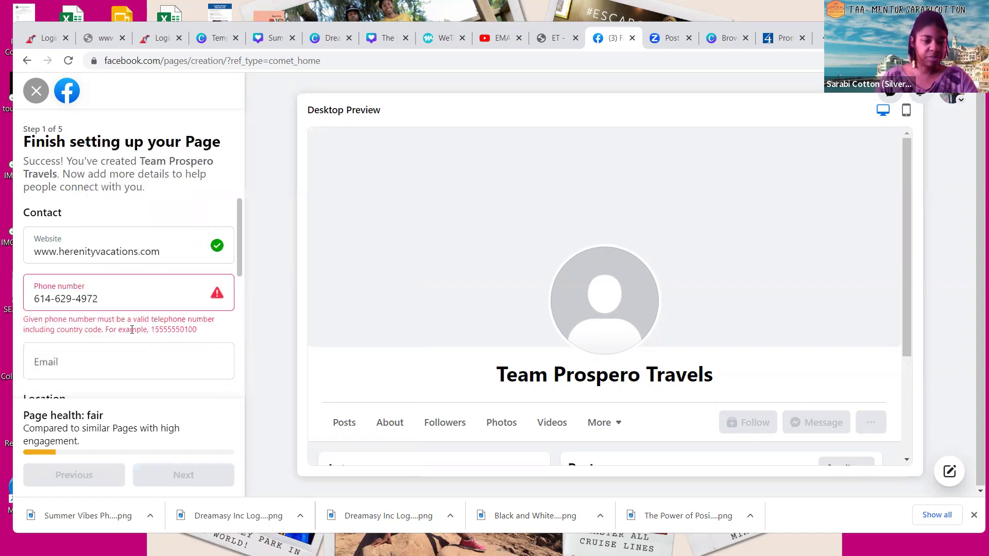
click(77, 299)
key(BackSpace)
click(57, 324)
click(50, 299)
key(BackSpace)
click(78, 366)
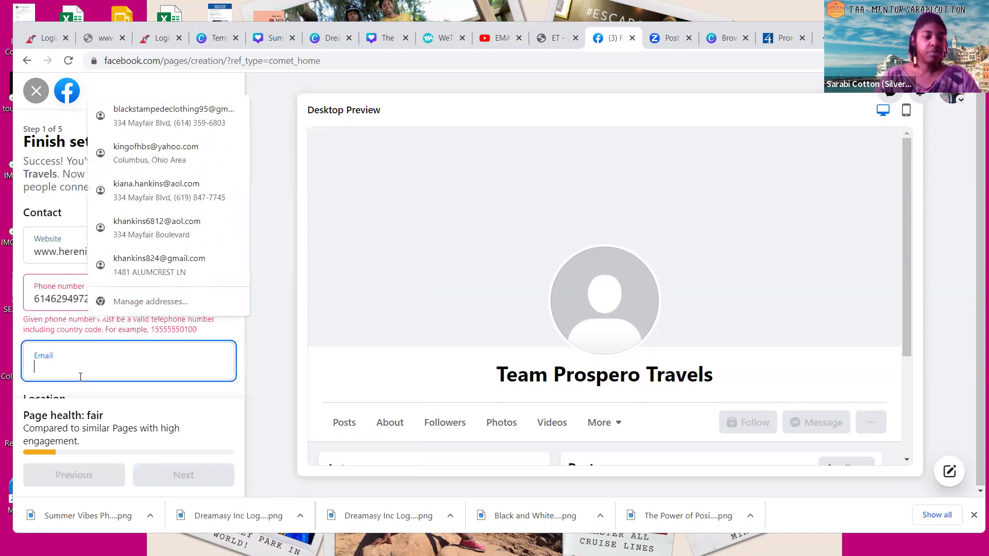
click(43, 315)
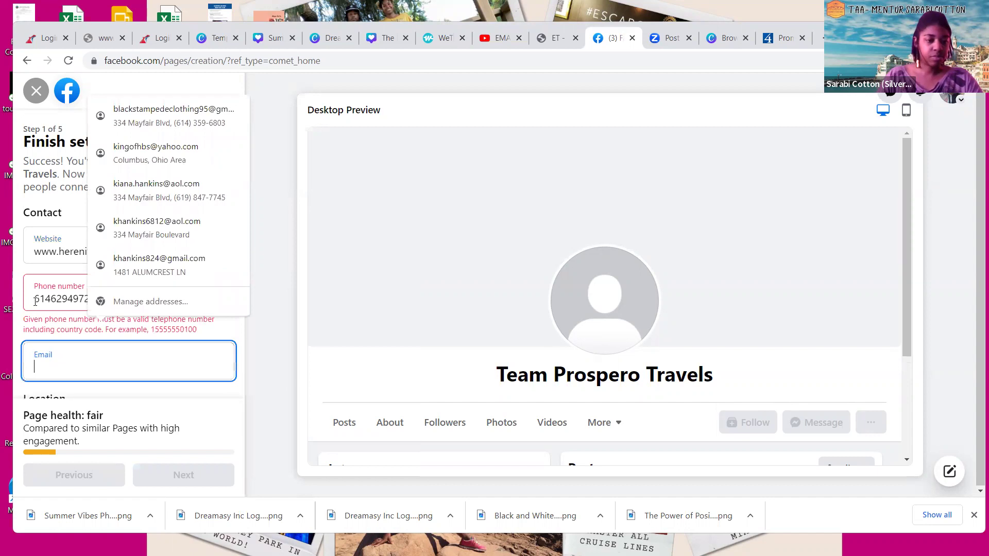
text(+1)
Fill in the contact email with the Page's Gmail address
click(44, 335)
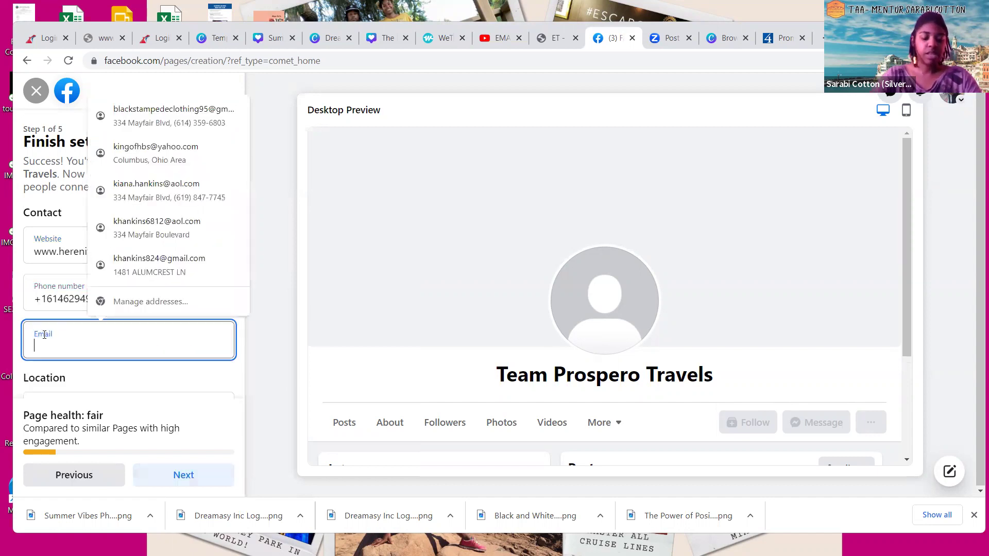
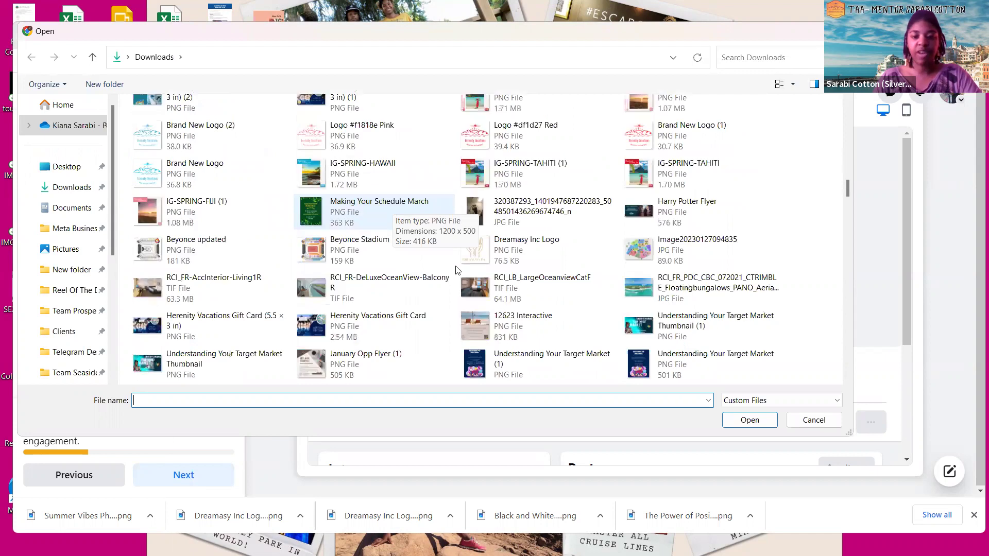
scroll(455, 270, down, 2)
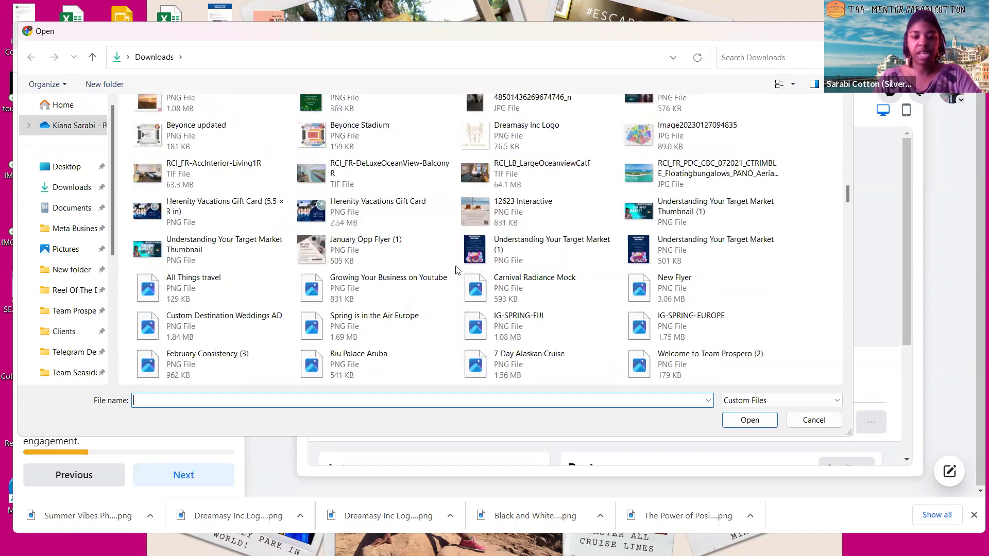
scroll(455, 269, down, 2)
scroll(455, 270, down, 6)
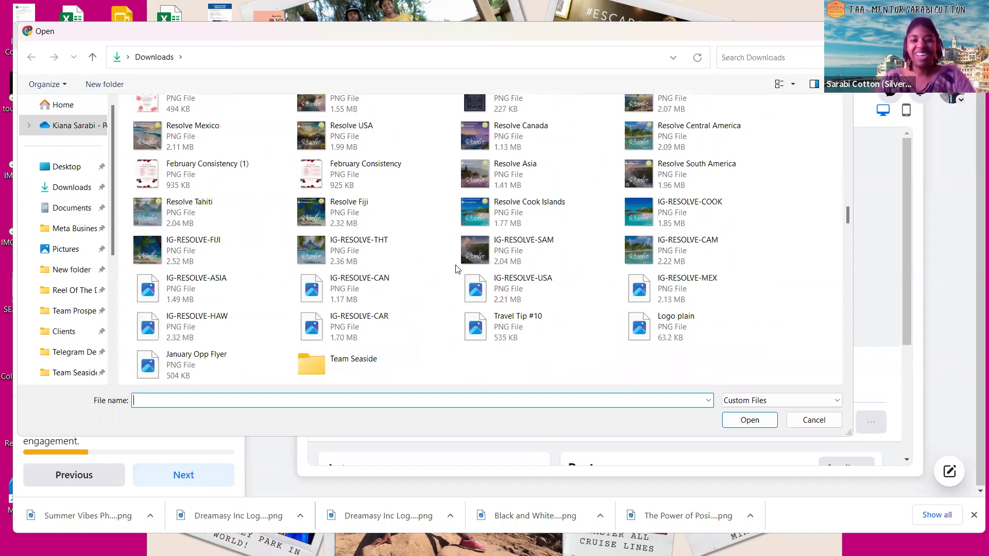
scroll(455, 270, down, 2)
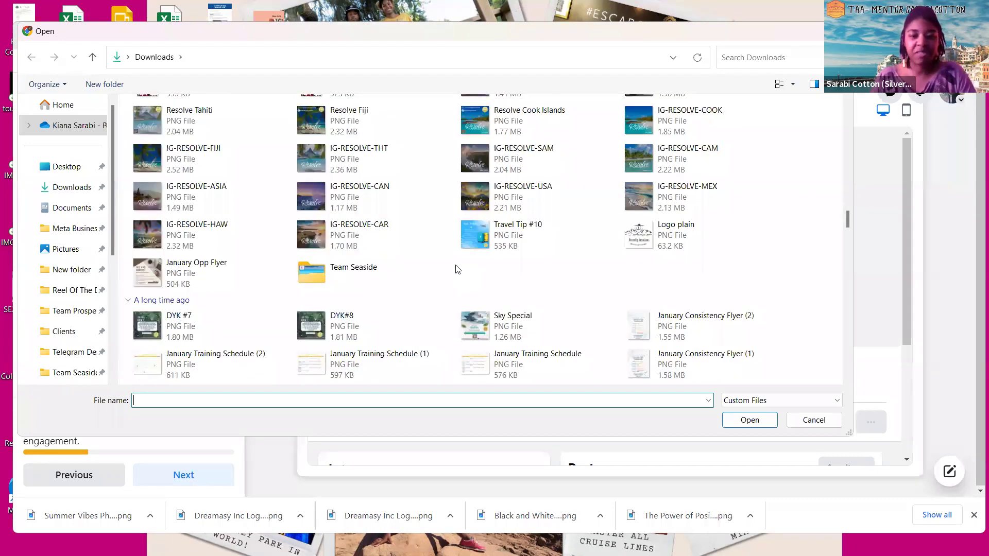
scroll(458, 270, down, 5)
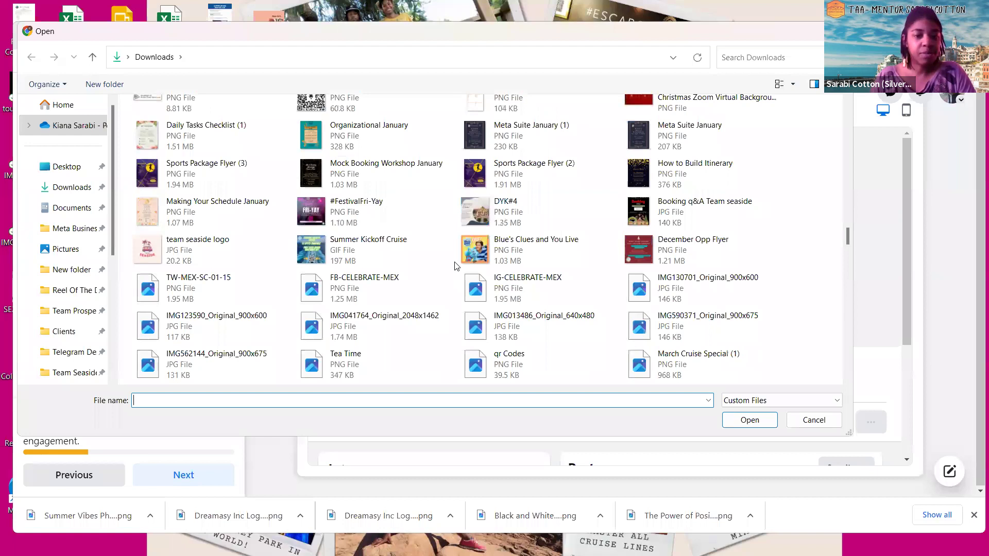
scroll(455, 266, down, 5)
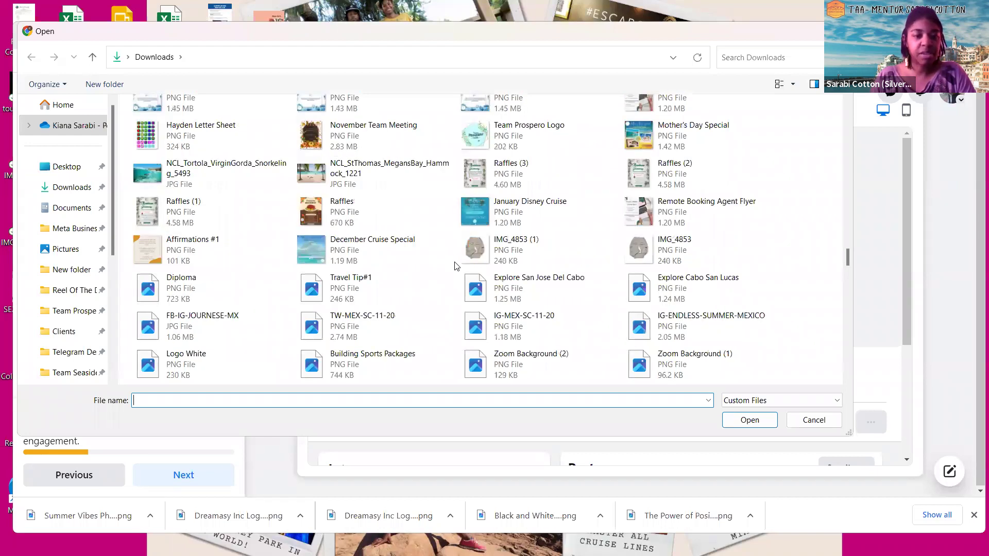
scroll(456, 266, up, 2)
scroll(455, 266, down, 5)
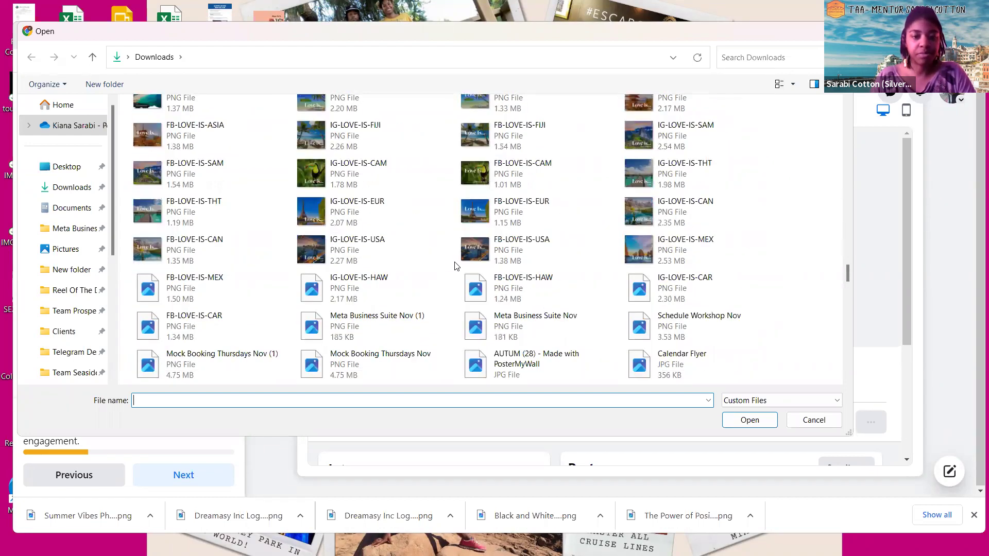
scroll(456, 266, down, 5)
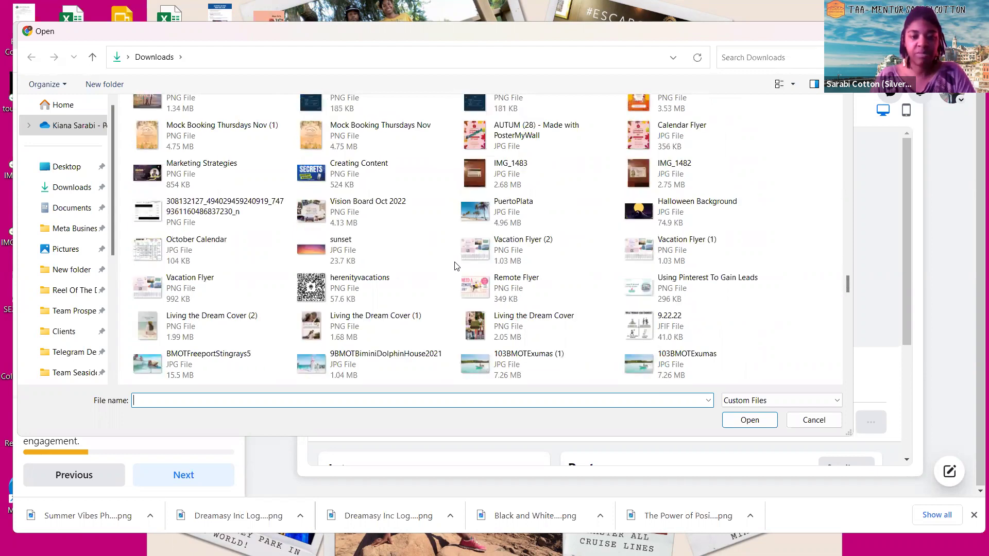
scroll(456, 266, down, 5)
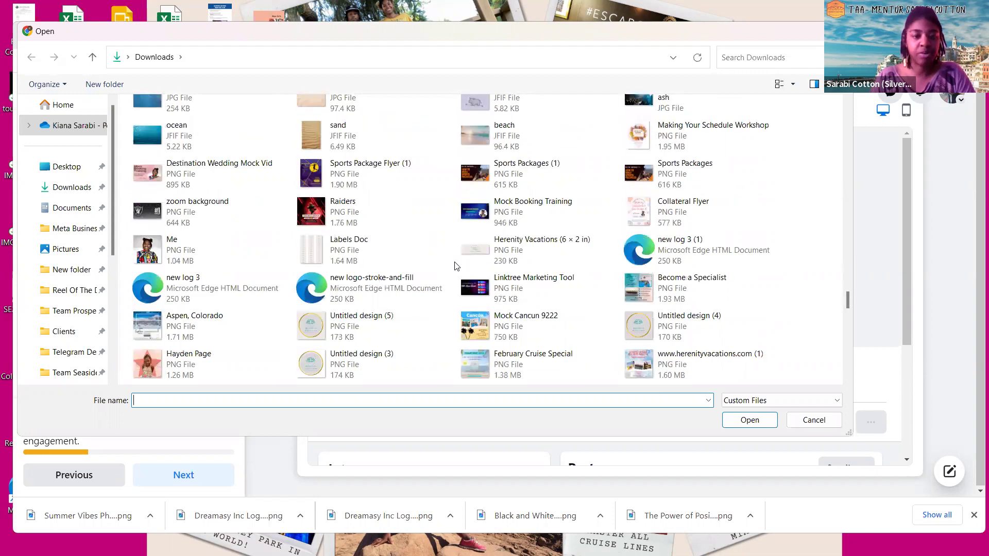
scroll(456, 266, down, 5)
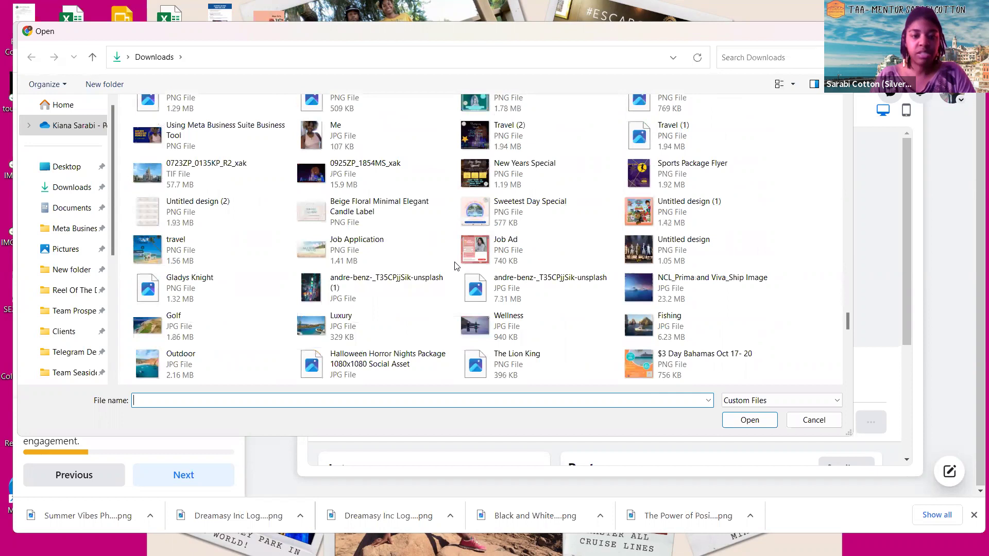
scroll(455, 266, up, 5)
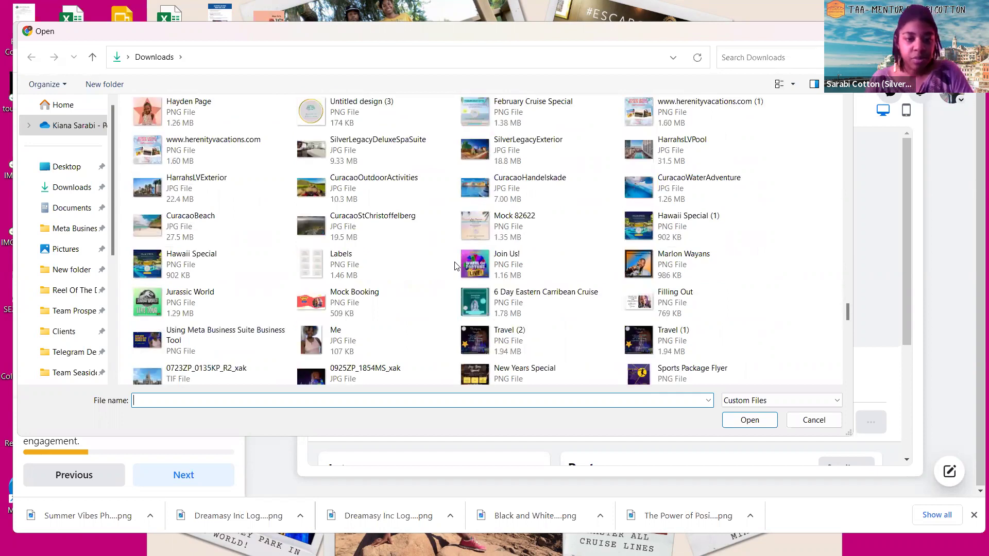
scroll(455, 266, up, 5)
scroll(456, 266, up, 5)
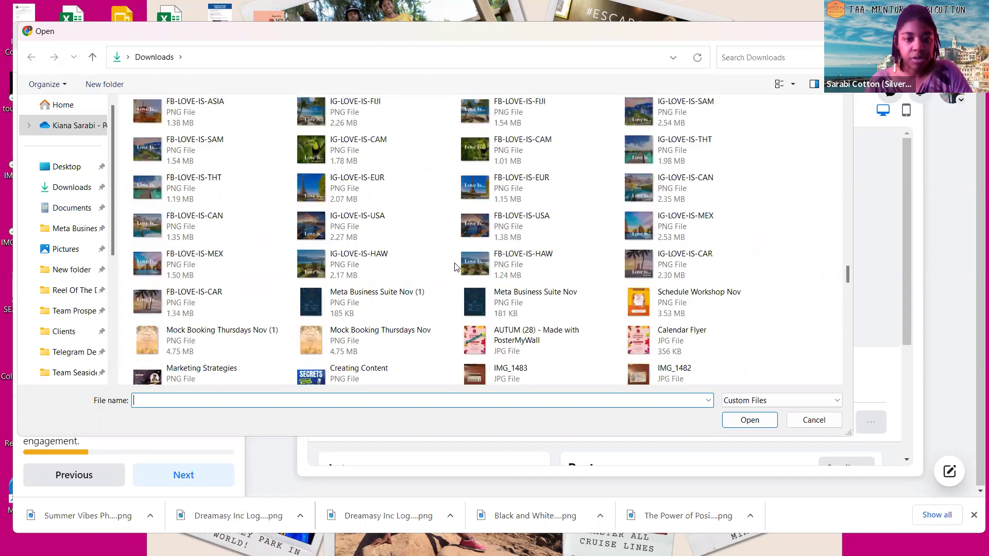
scroll(455, 266, up, 5)
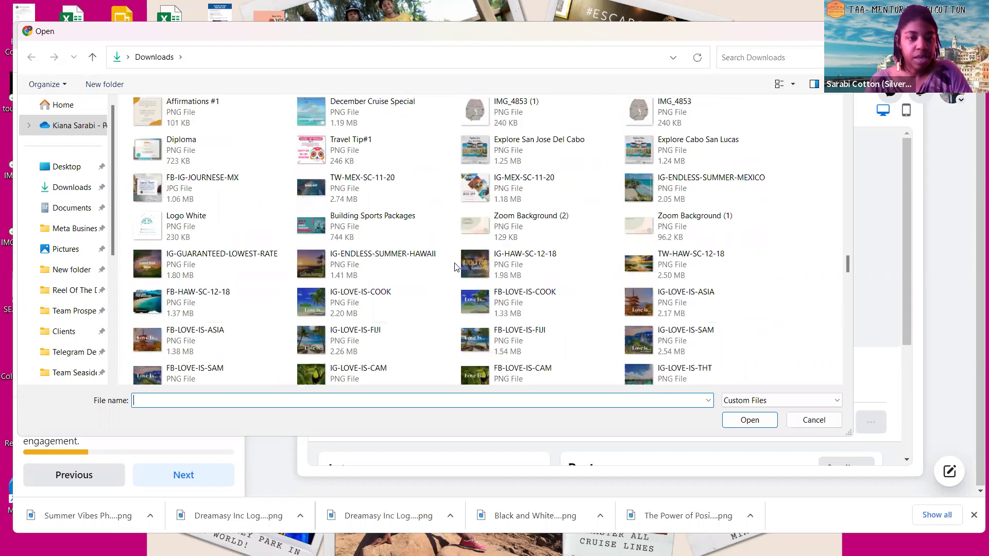
scroll(455, 266, up, 5)
scroll(456, 266, up, 5)
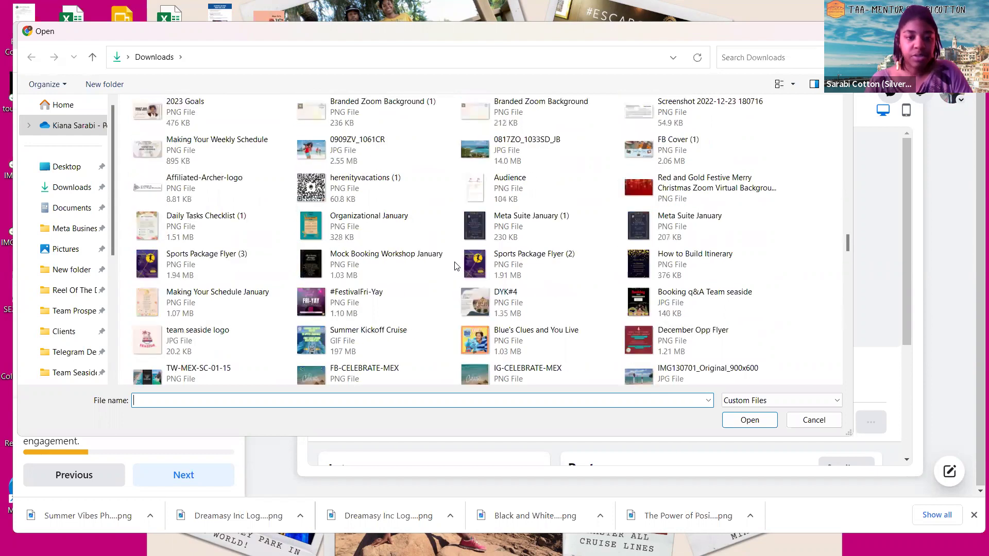
scroll(455, 266, up, 5)
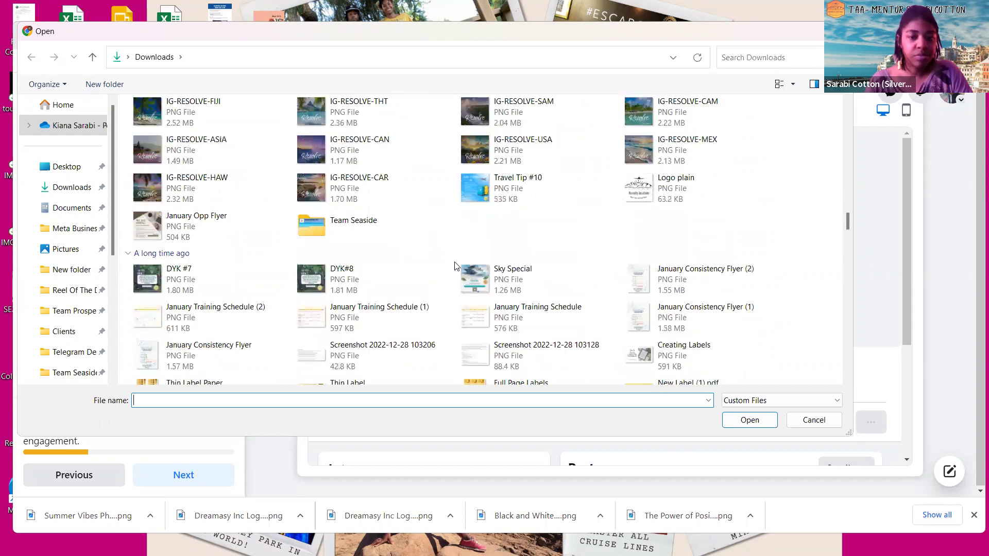
scroll(455, 266, up, 5)
scroll(456, 266, up, 5)
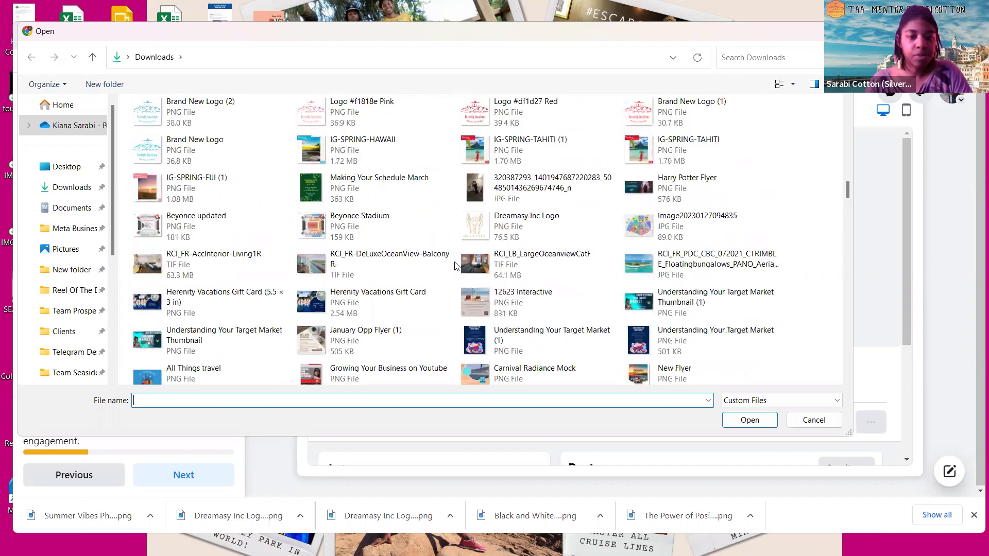
scroll(455, 266, up, 5)
scroll(227, 302, up, 5)
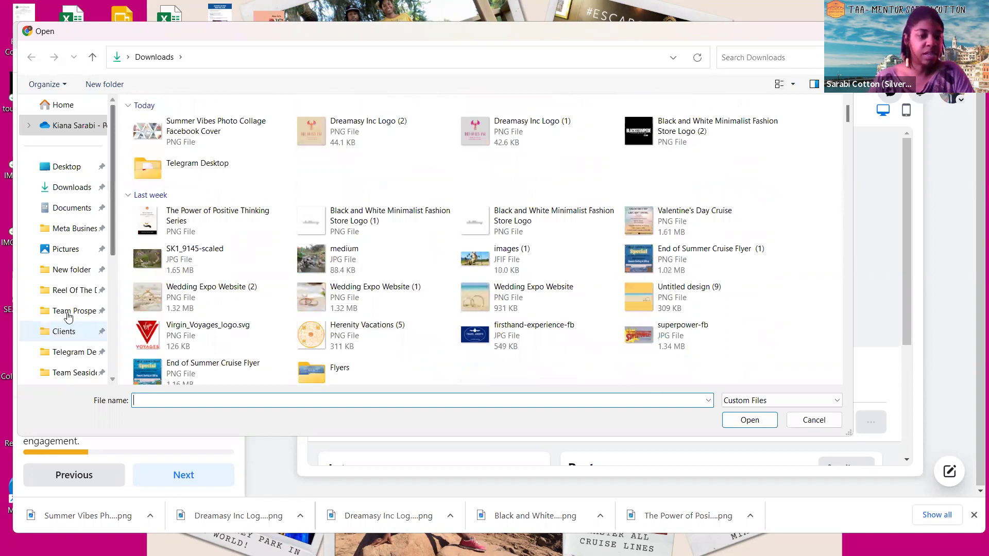
Browse the Downloads folder for the Team Prospero logo image, clearing an initial 'teamp' search
click(68, 311)
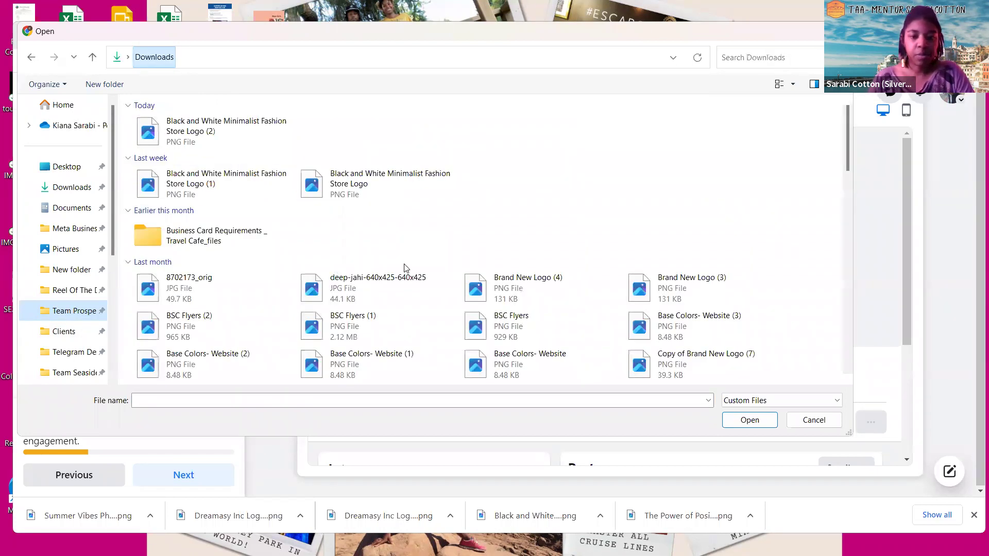
scroll(404, 268, down, 5)
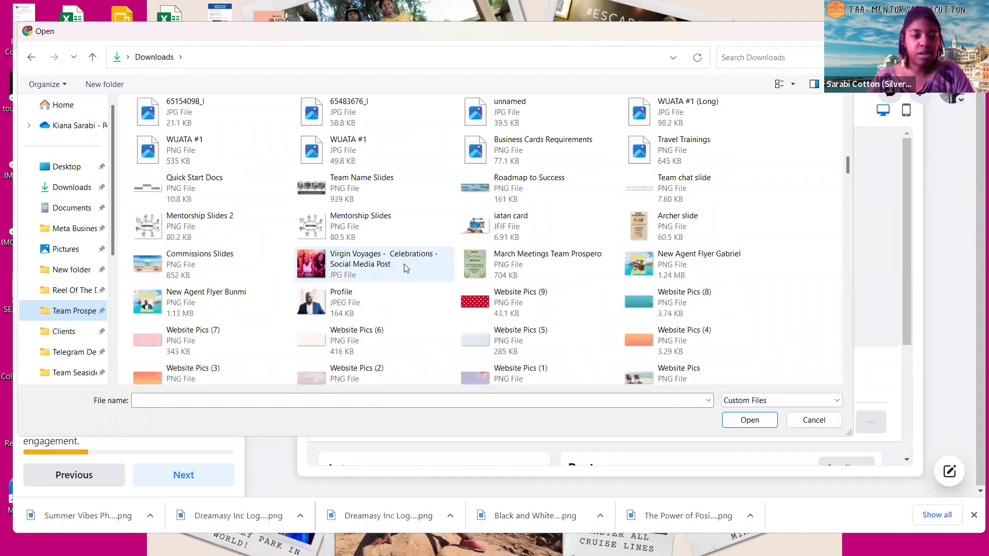
scroll(404, 268, up, 4)
scroll(658, 101, up, 2)
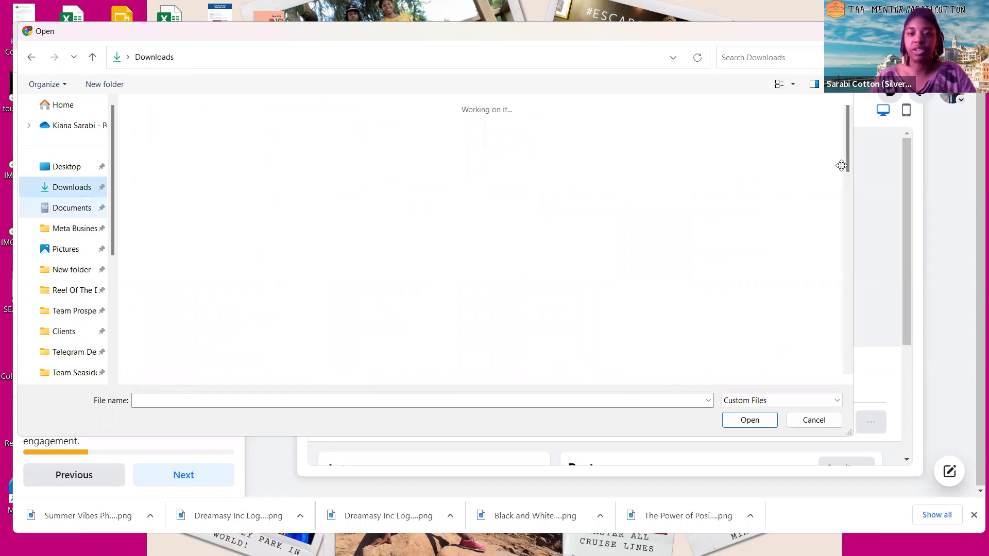
text(team)
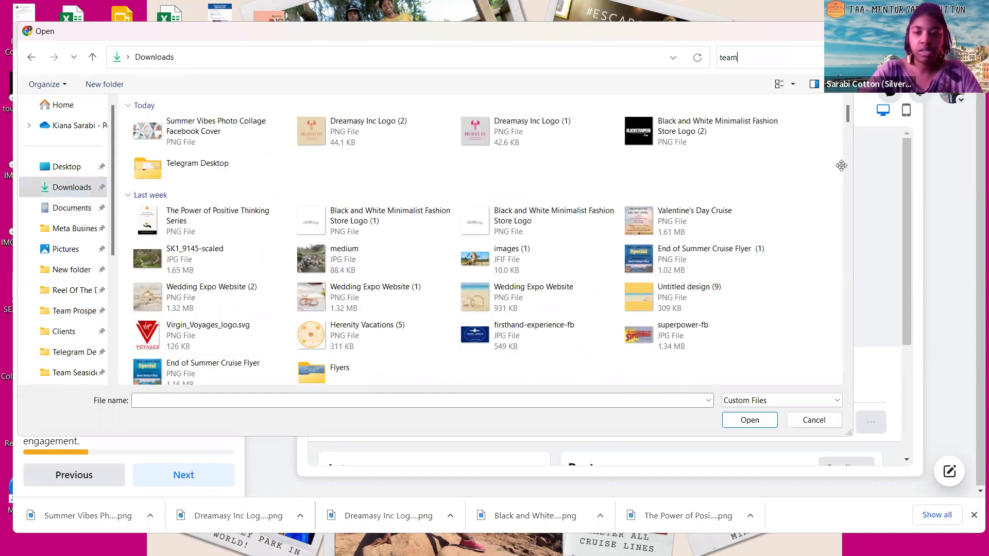
text(p)
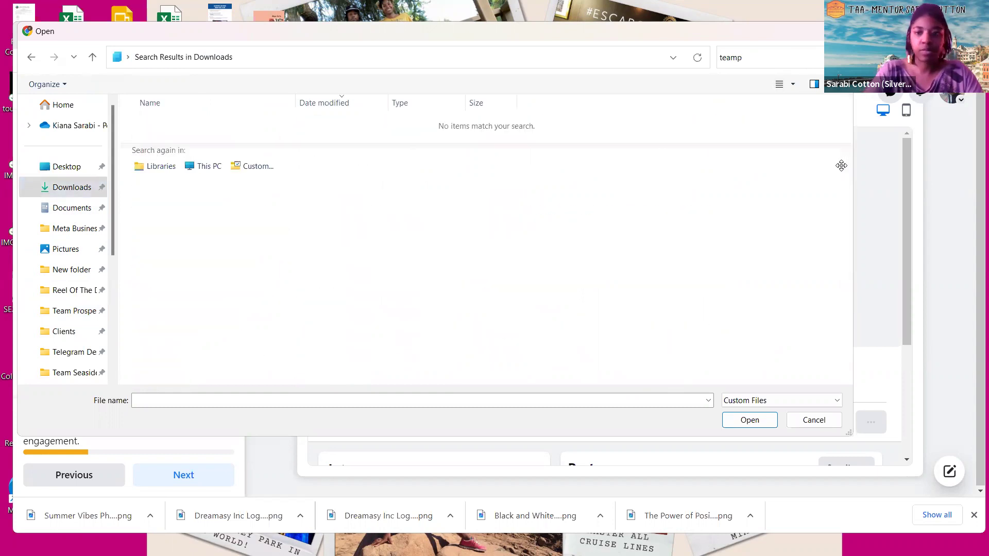
key(BackSpace)
key(BackSpace)
key(BackSpace)
key(BackSpace)
key(BackSpace)
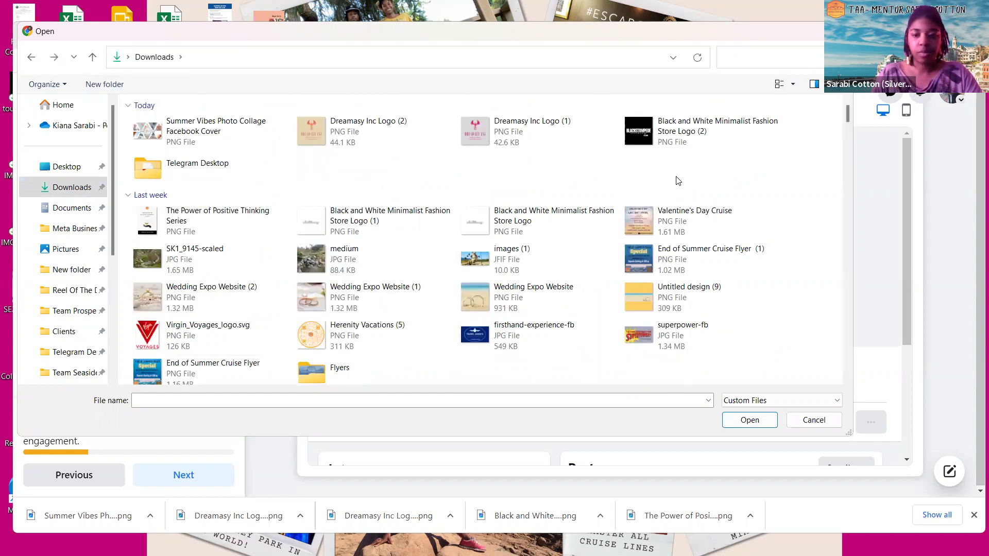
scroll(731, 197, down, 5)
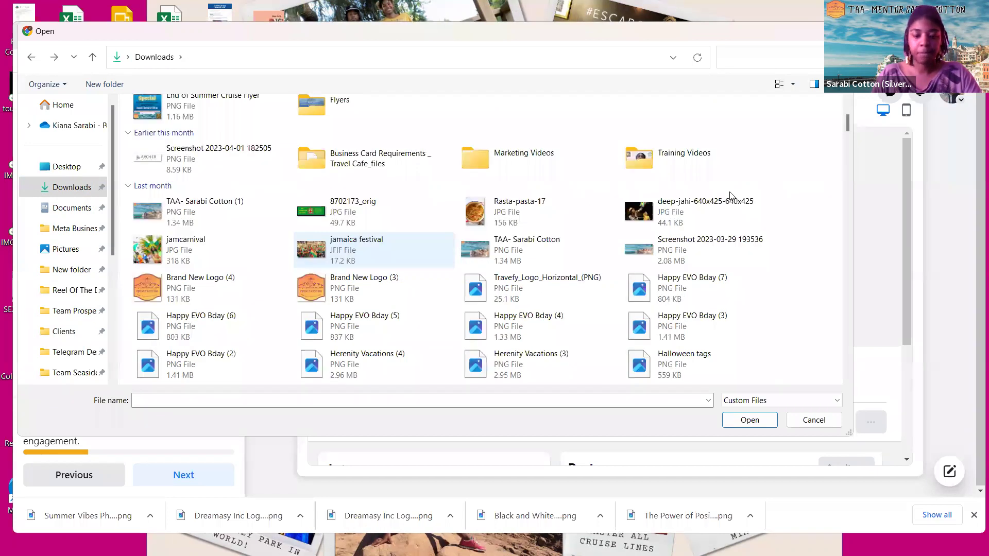
scroll(498, 94, down, 4)
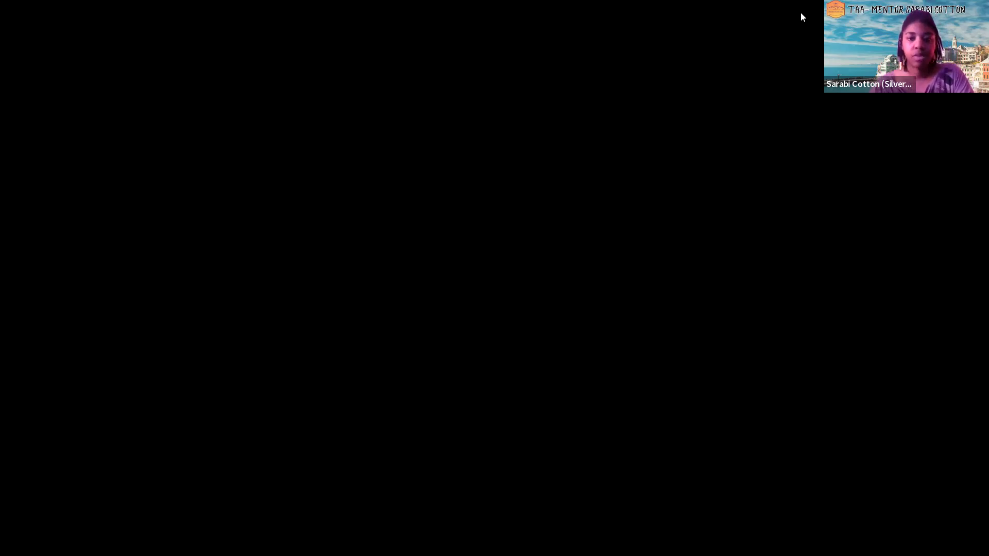
scroll(566, 199, up, 5)
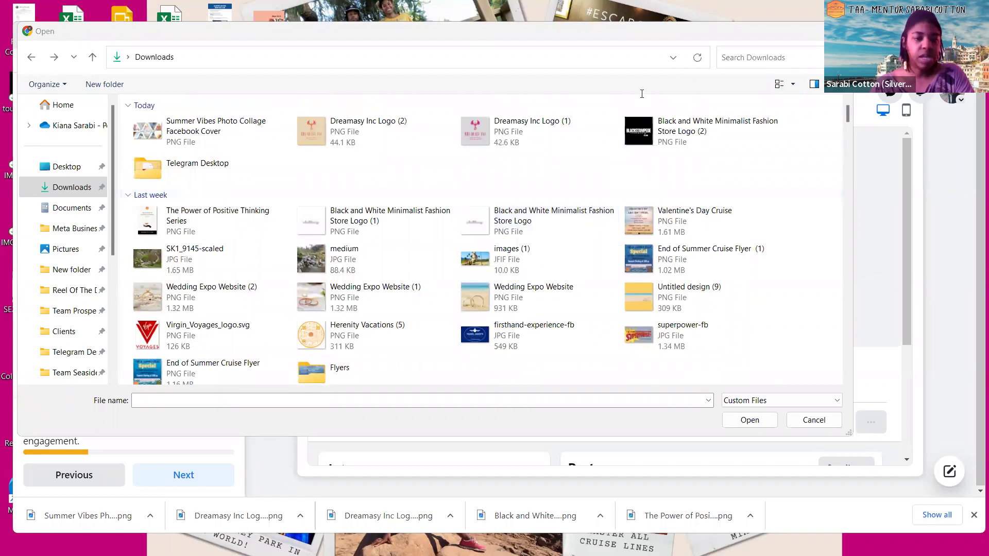
Search Downloads for 'prospero logo' and open Team Prospero Logo.png as the profile picture
click(762, 62)
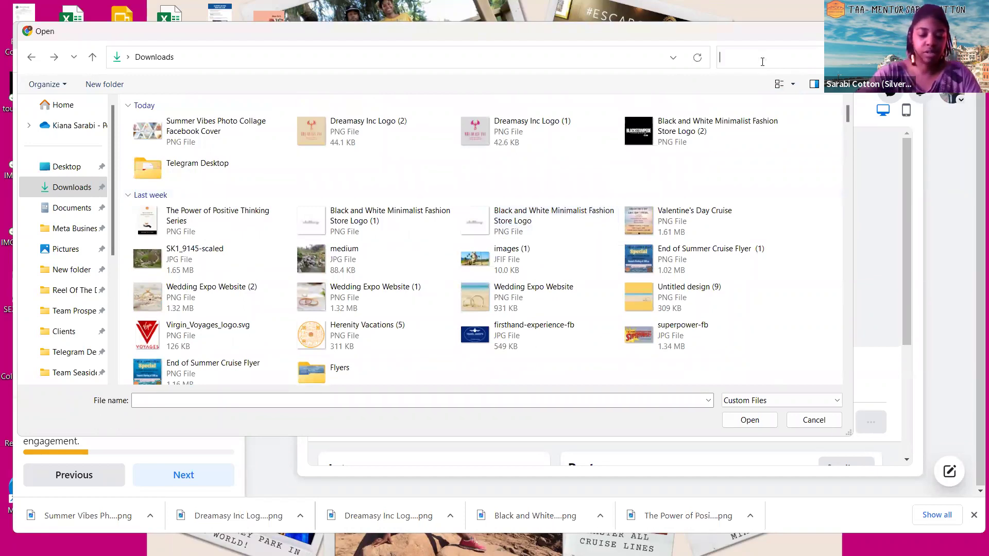
text(prospero)
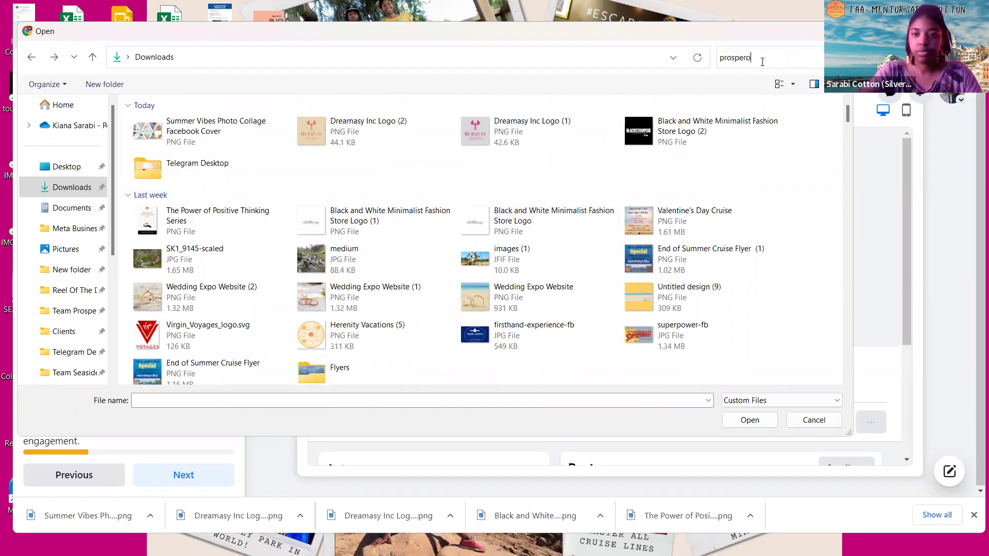
key(Return)
text(lo)
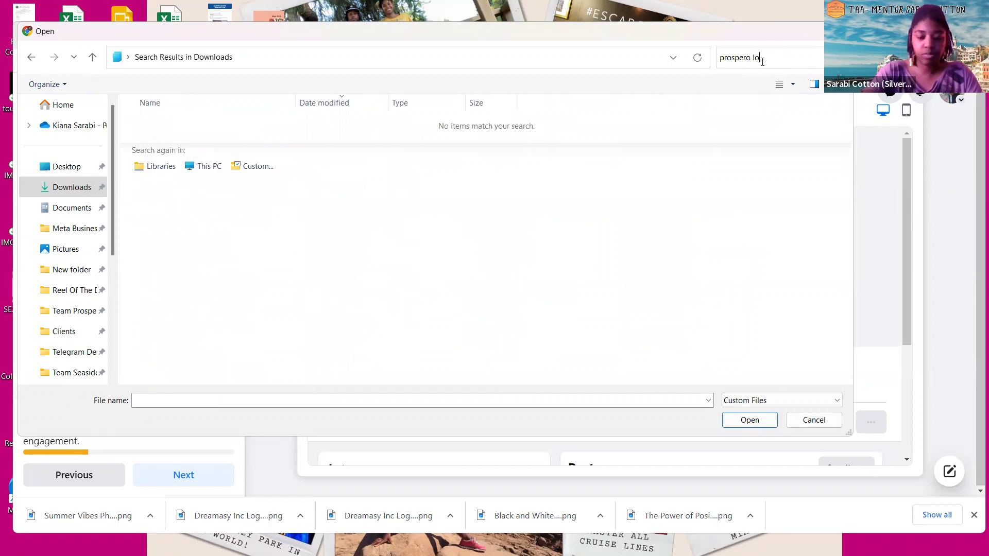
text(go)
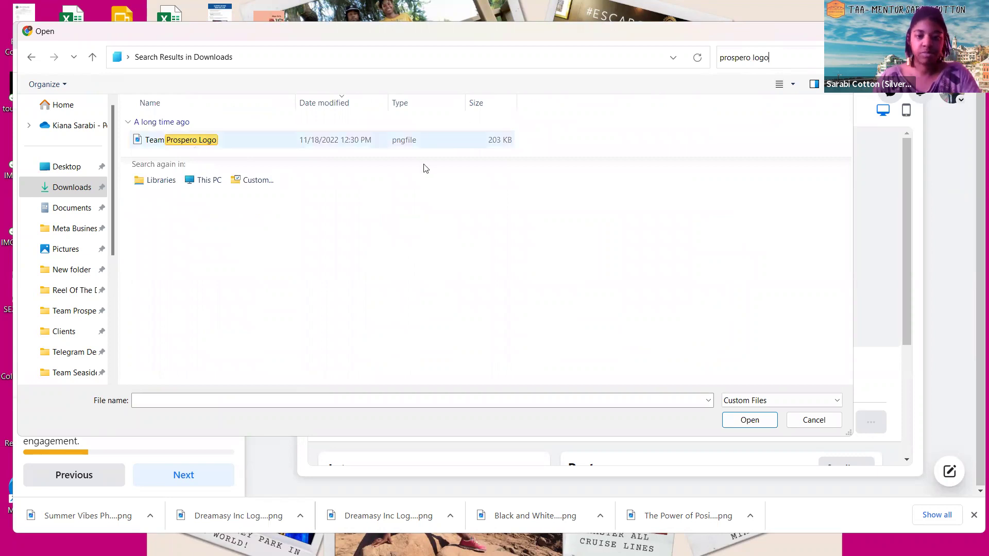
key(Escape)
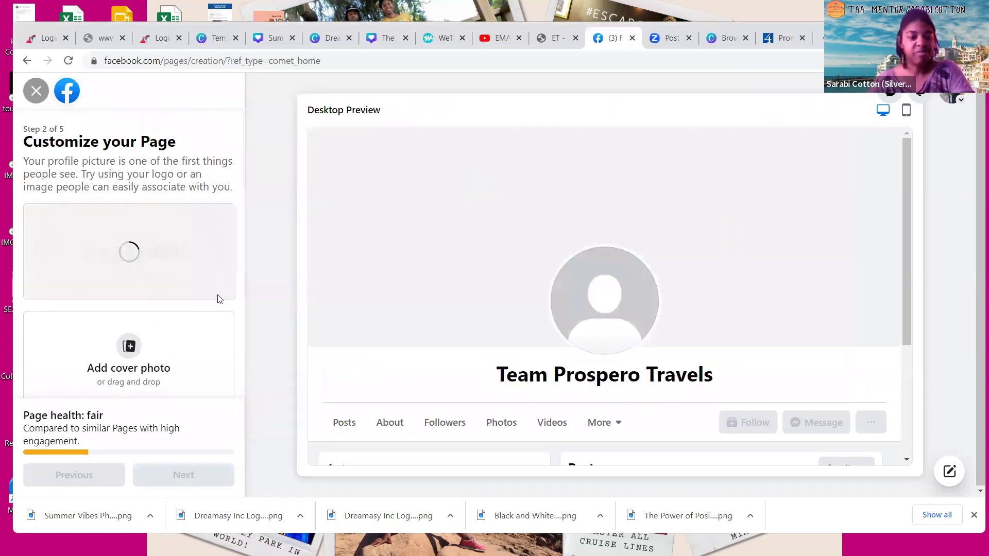
Advance through page setup past customization, skipping WhatsApp and moving past the audience step
scroll(222, 301, down, 1)
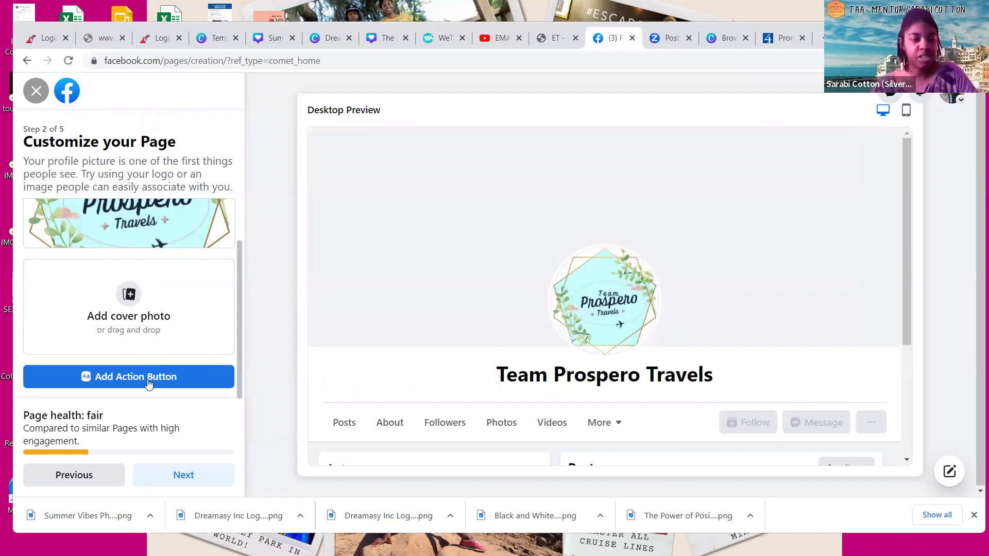
click(175, 485)
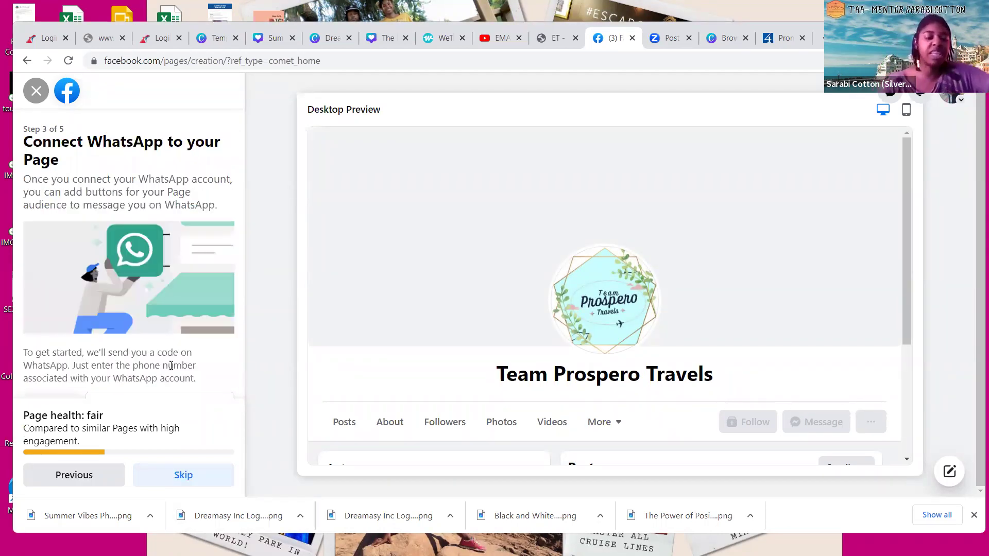
click(190, 478)
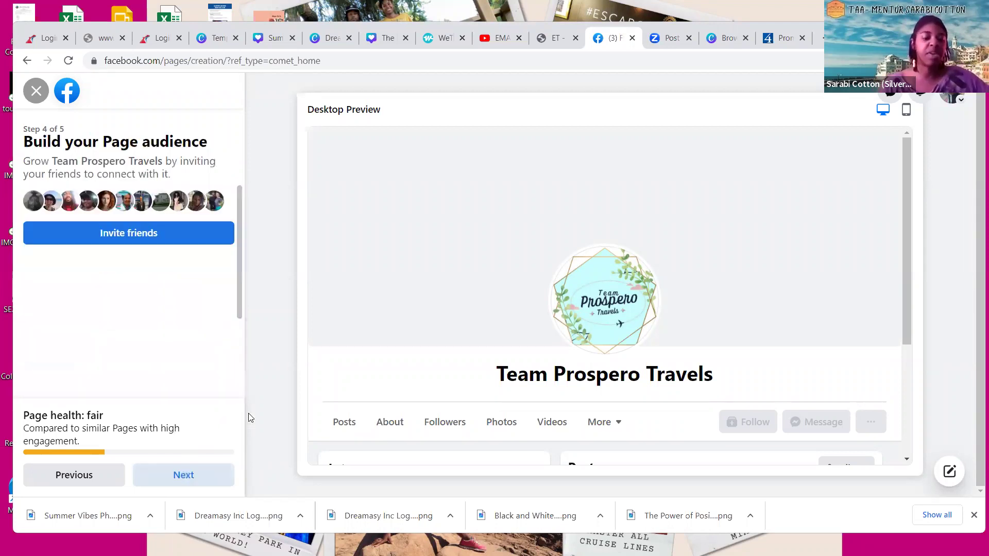
click(183, 480)
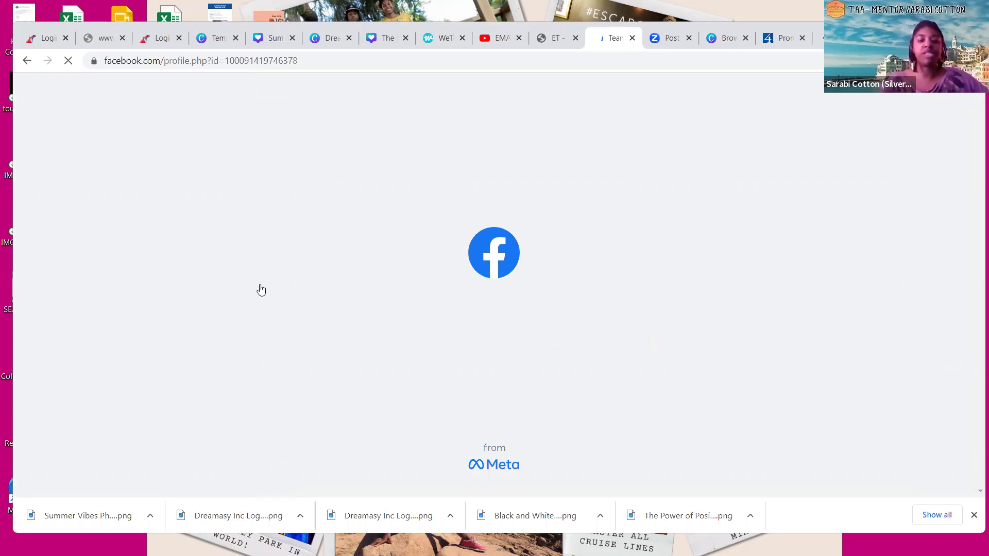
Dismiss the welcome message on the new Team Prospero Travels page
scroll(646, 106, down, 3)
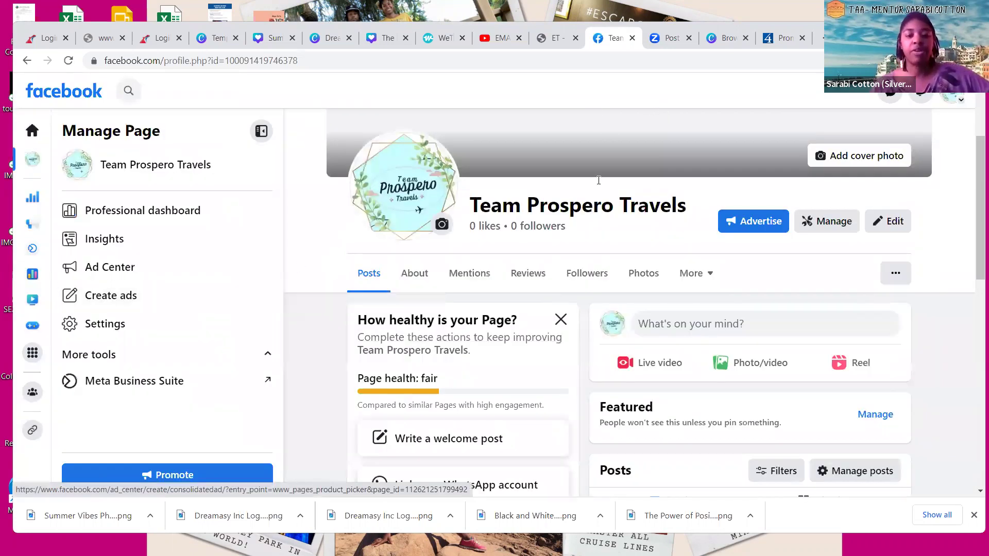
scroll(612, 292, up, 3)
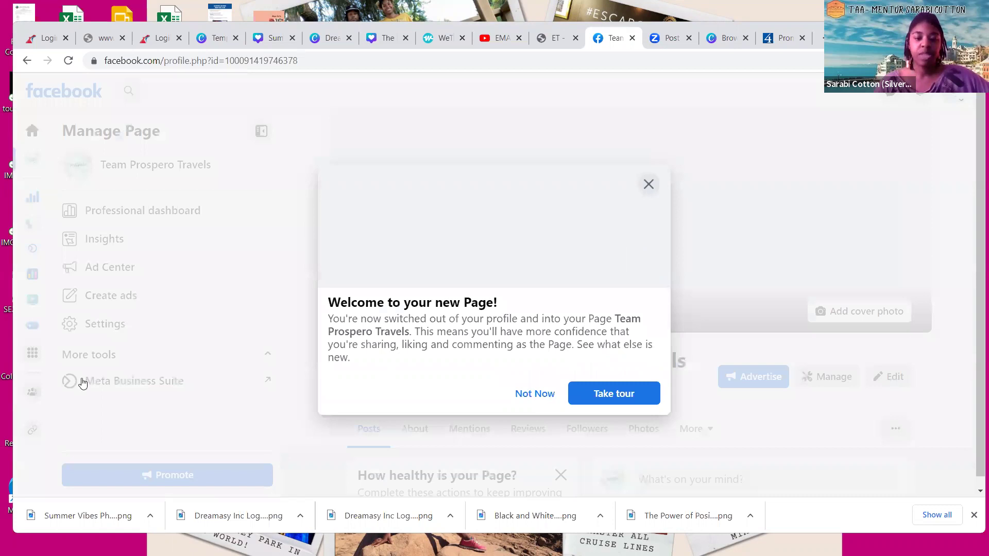
click(874, 289)
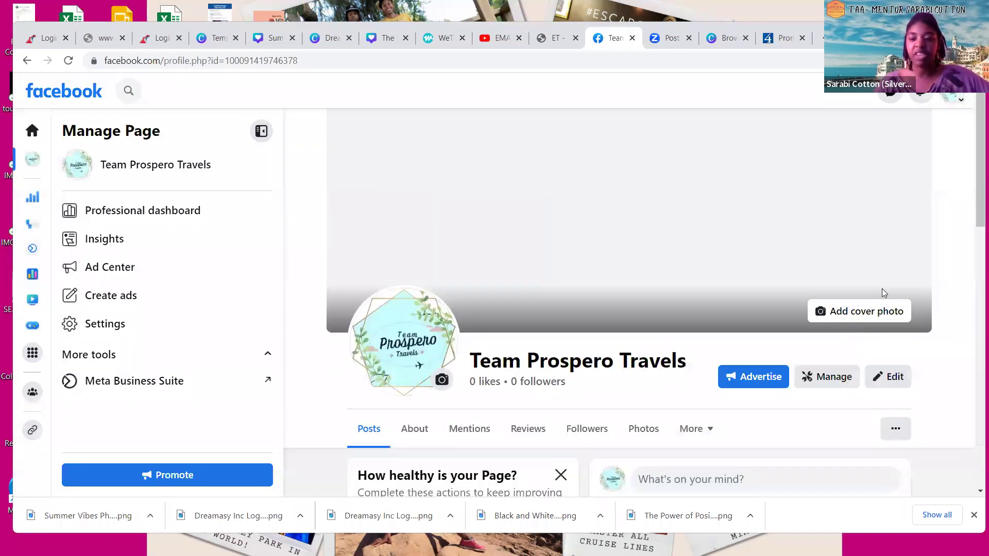
Look through the page's extra options menu and bring up the Edit Page panel
scroll(895, 301, down, 3)
click(896, 300)
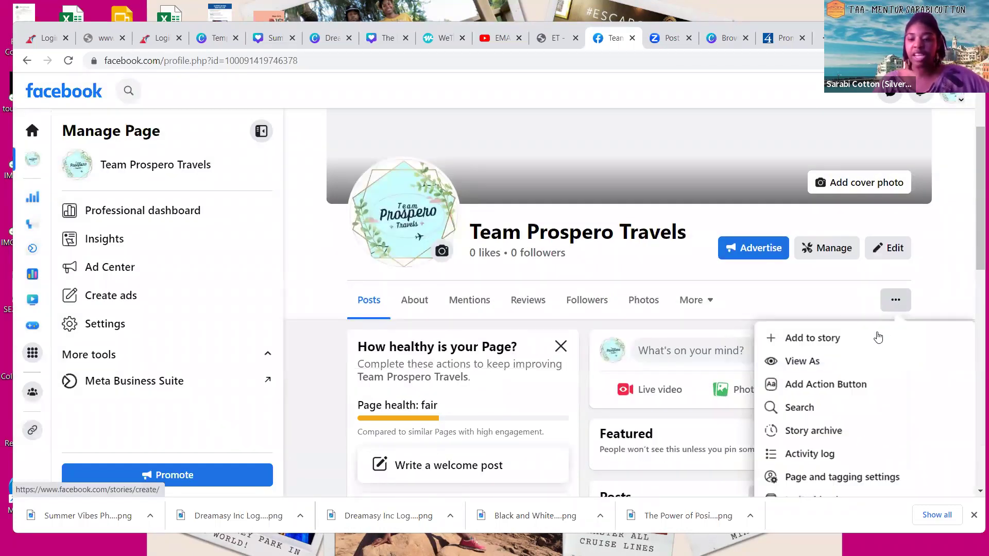
scroll(878, 334, down, 1)
scroll(850, 299, down, 2)
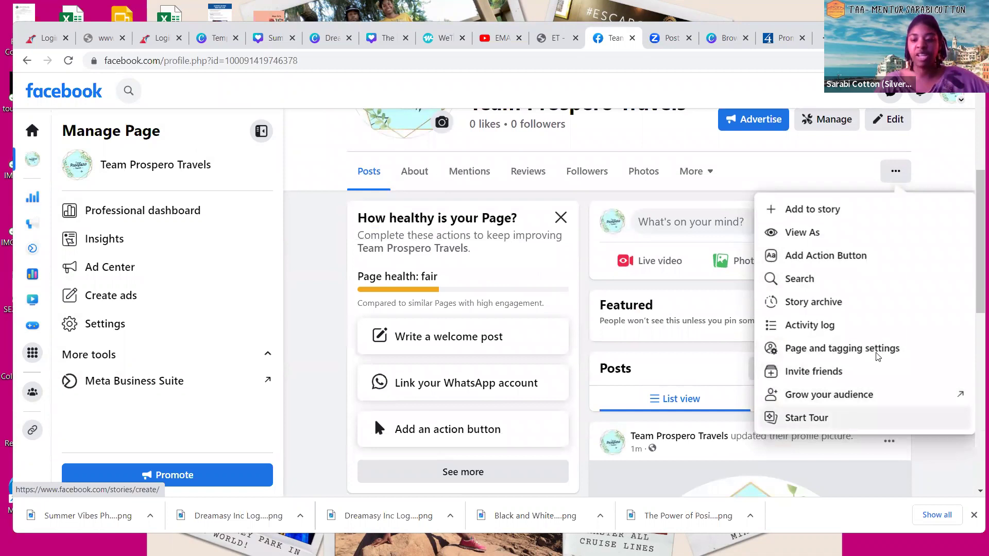
scroll(869, 348, up, 5)
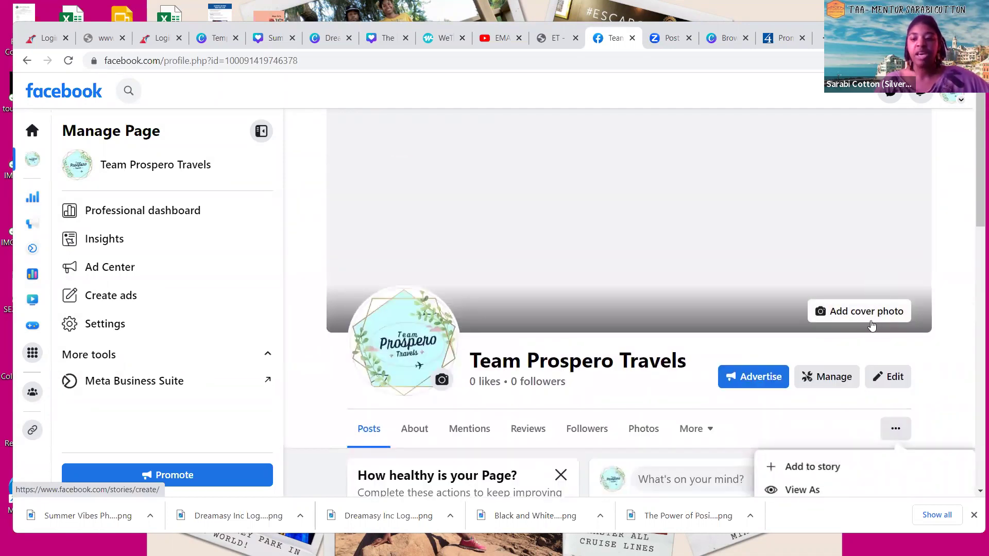
scroll(747, 358, down, 1)
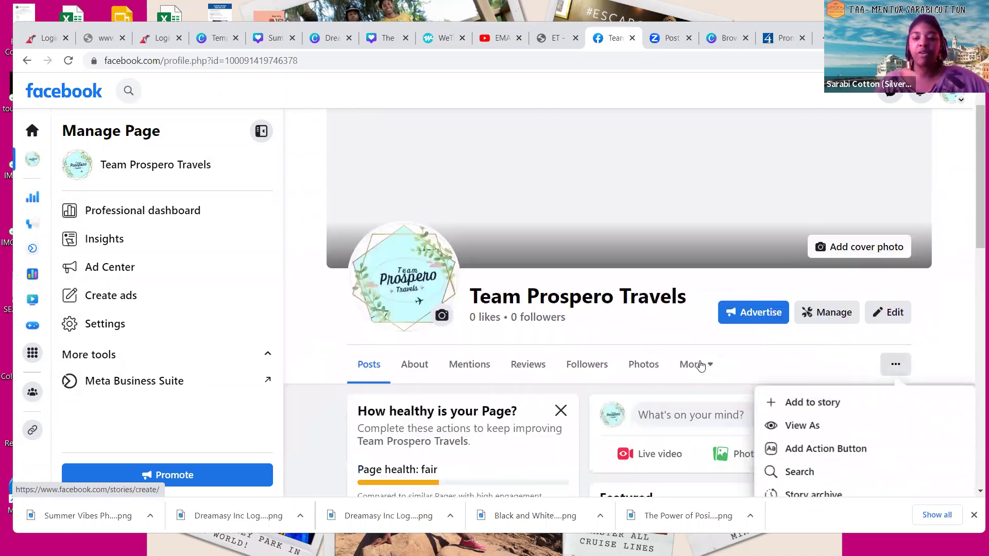
click(771, 364)
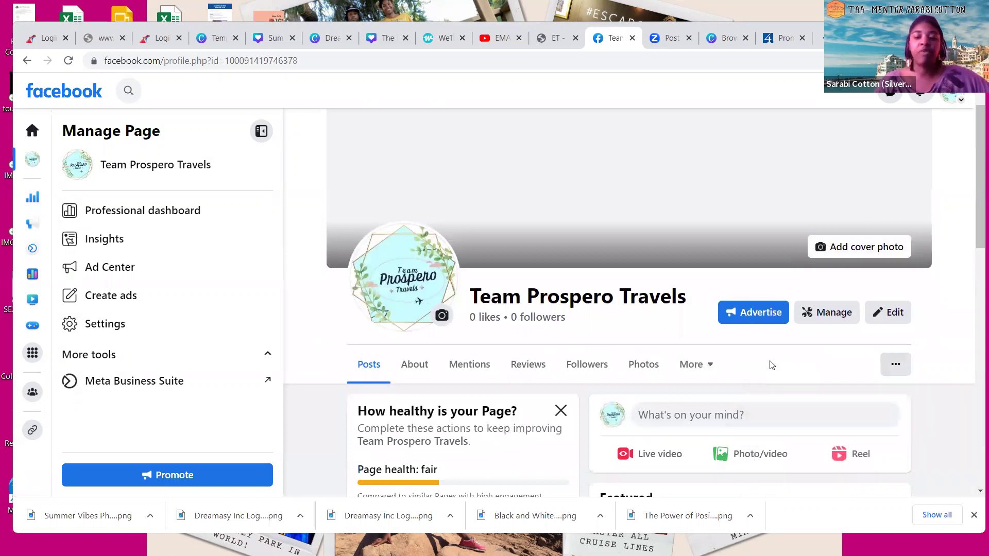
scroll(771, 365, down, 4)
scroll(593, 323, down, 4)
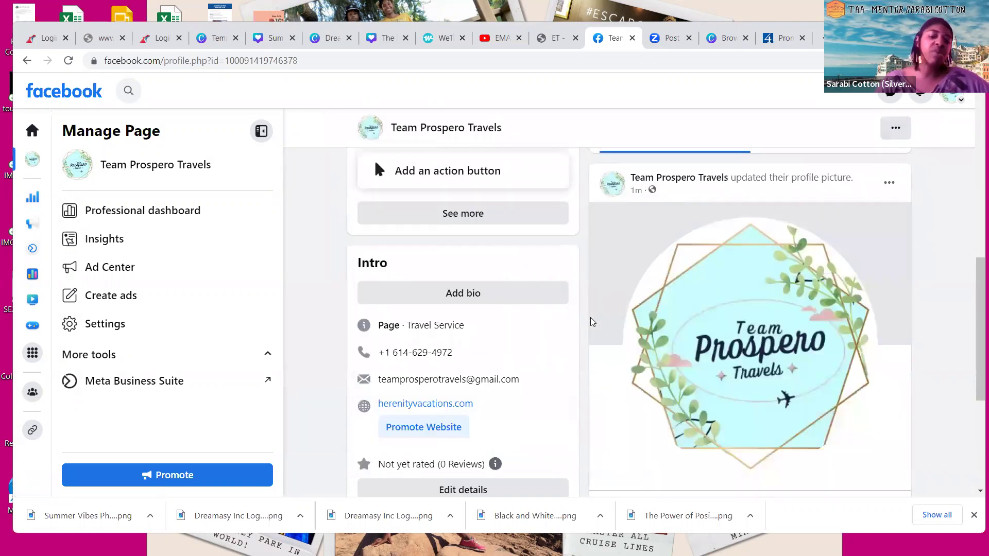
scroll(592, 323, up, 10)
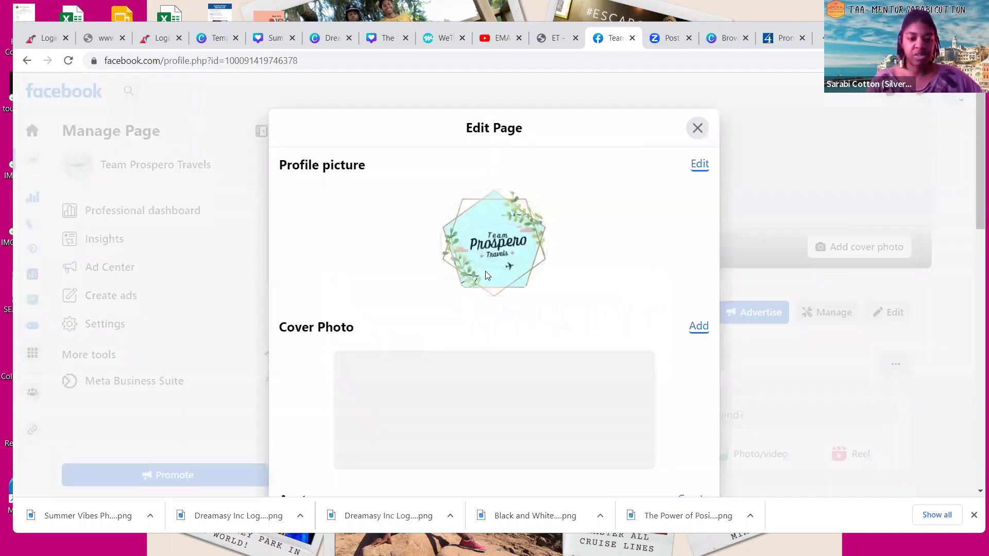
Close the Edit Page panel and select the words Prospero and Travels in the page name
scroll(486, 273, down, 15)
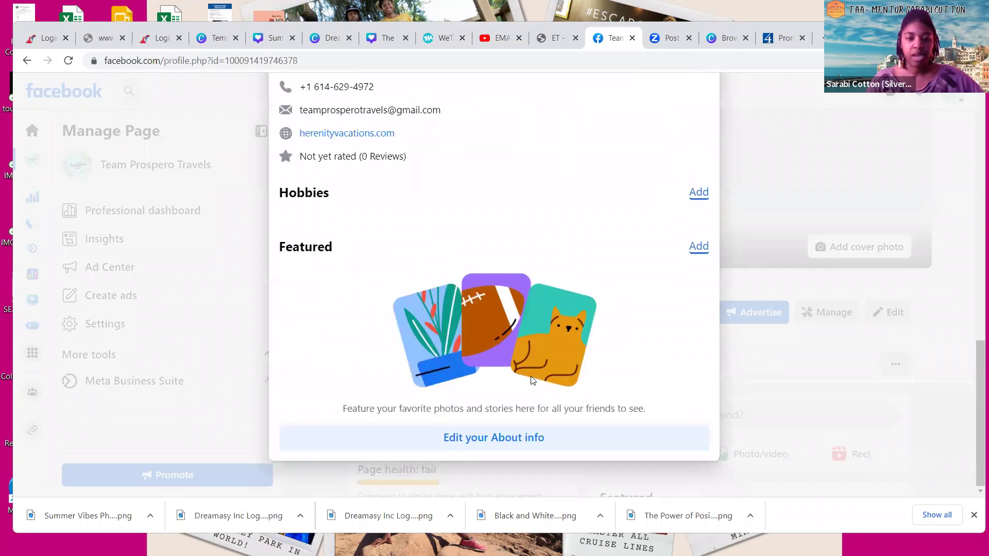
scroll(515, 327, up, 7)
scroll(552, 331, down, 2)
scroll(599, 259, up, 5)
scroll(545, 163, up, 3)
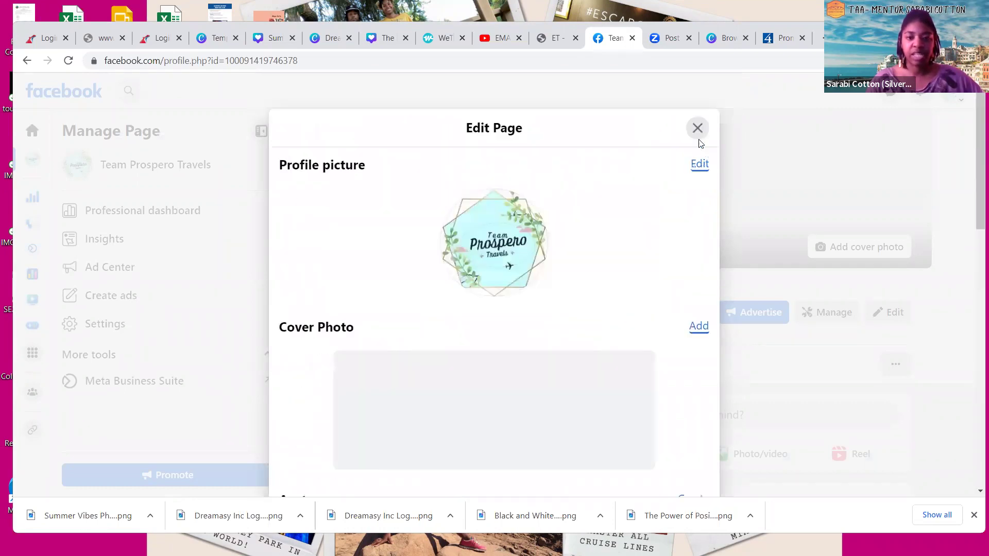
click(695, 129)
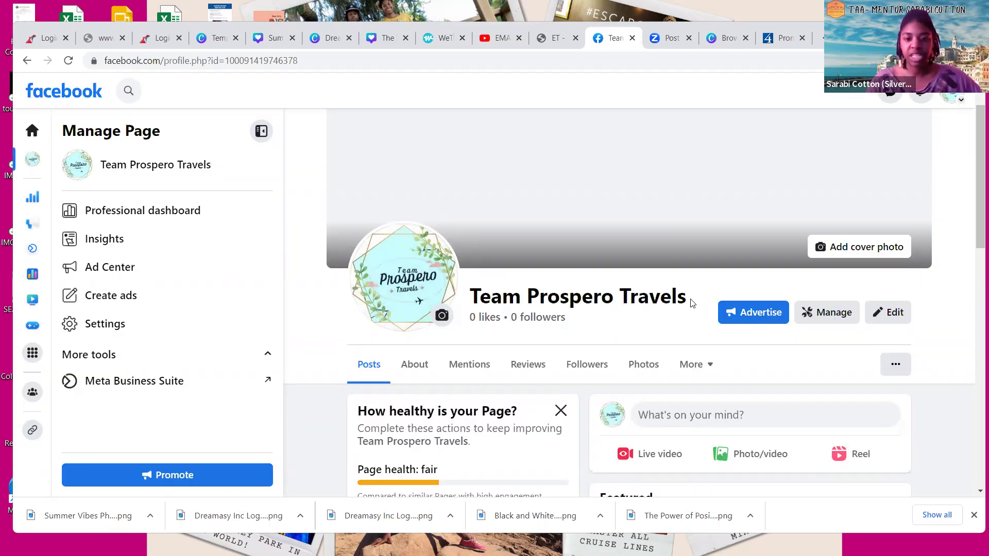
double_click(569, 297)
click(132, 153)
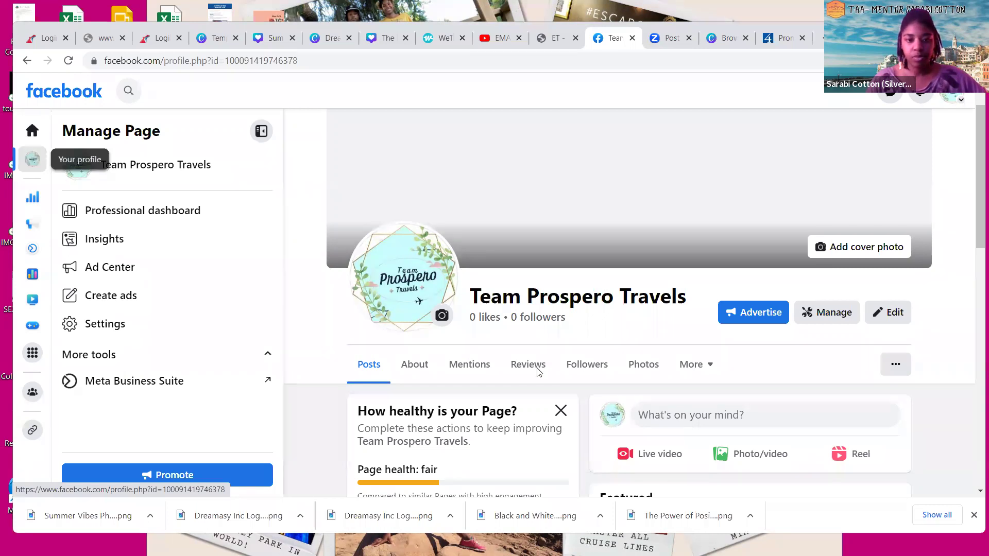
scroll(536, 371, up, 1)
drag(537, 382, 543, 381)
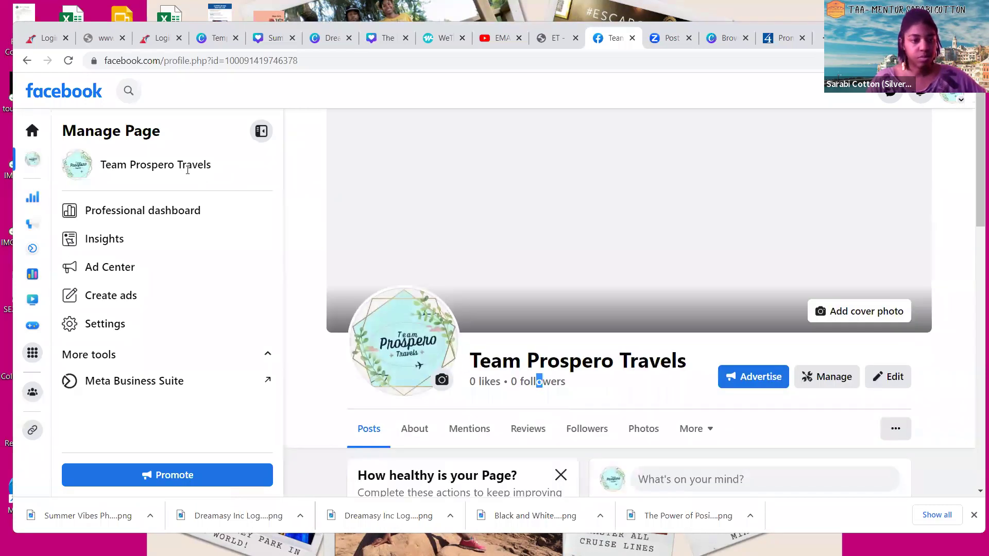
double_click(242, 165)
Reopen Edit Page and go to the page's full About info
click(882, 377)
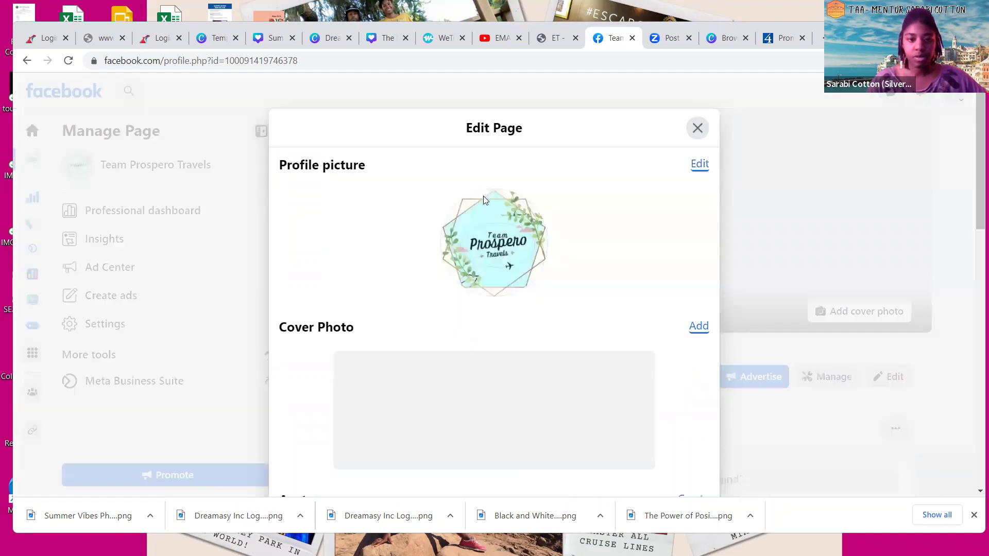
scroll(497, 214, down, 2)
scroll(499, 219, down, 8)
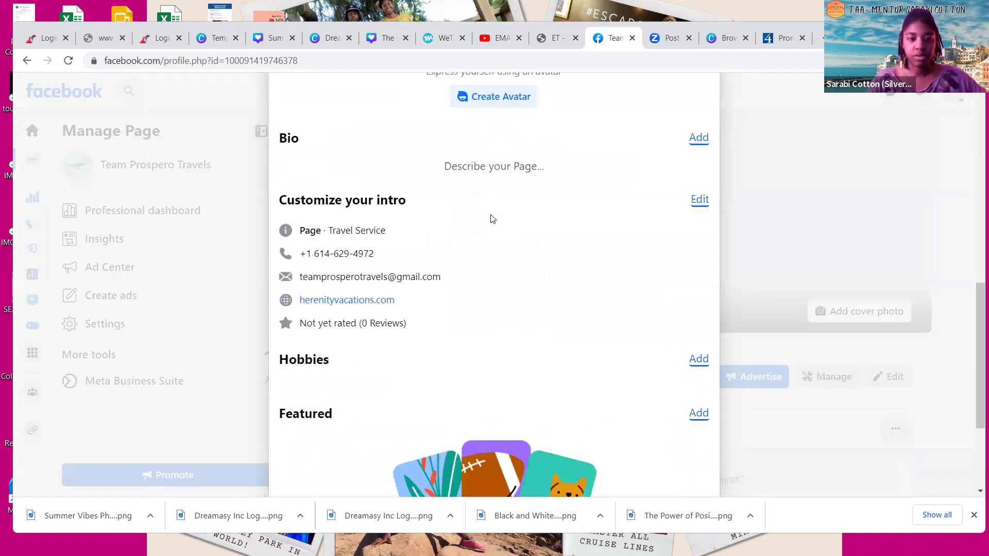
scroll(512, 264, down, 3)
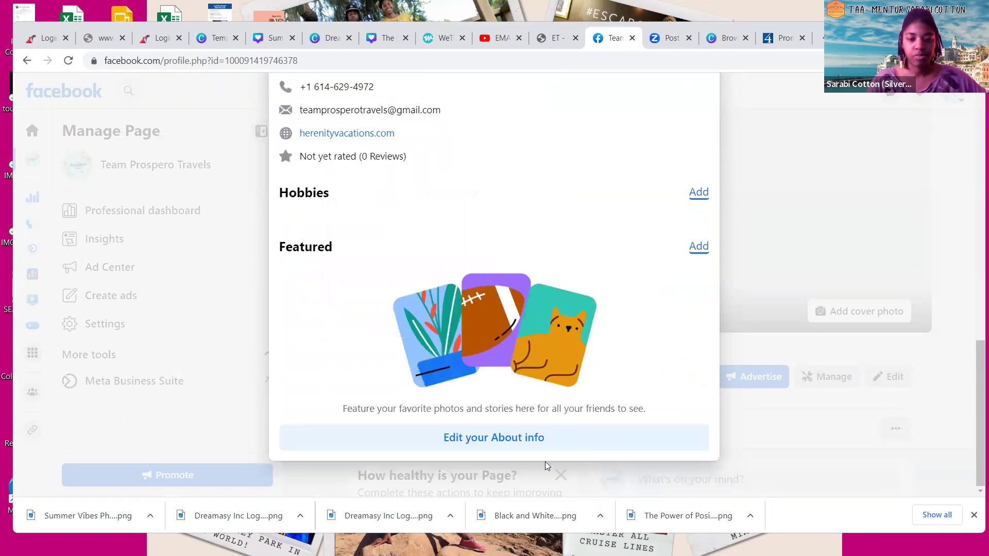
click(532, 448)
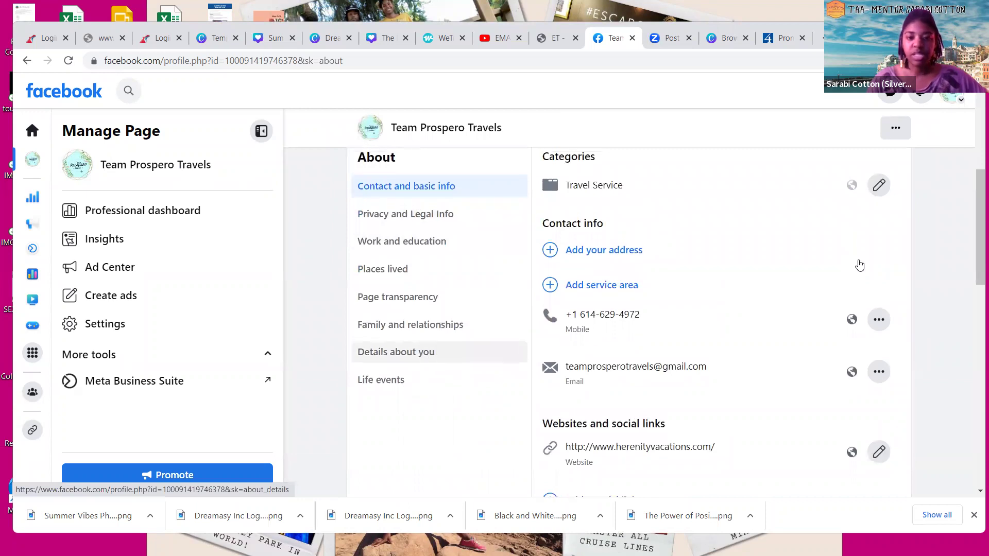
Open General Page settings for Team Prospero Travels from the Manage Page sidebar
scroll(902, 309, up, 6)
click(891, 377)
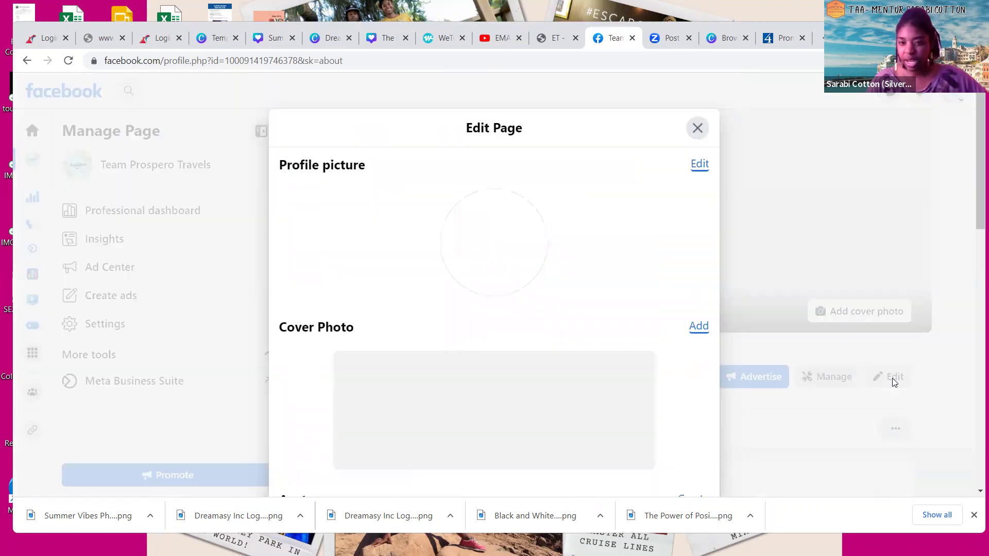
click(901, 336)
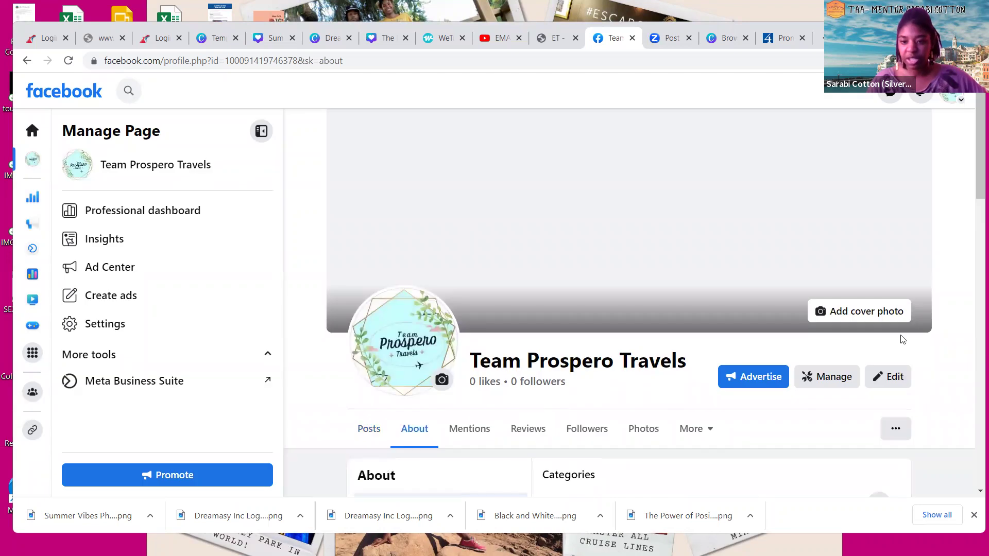
right_click(508, 381)
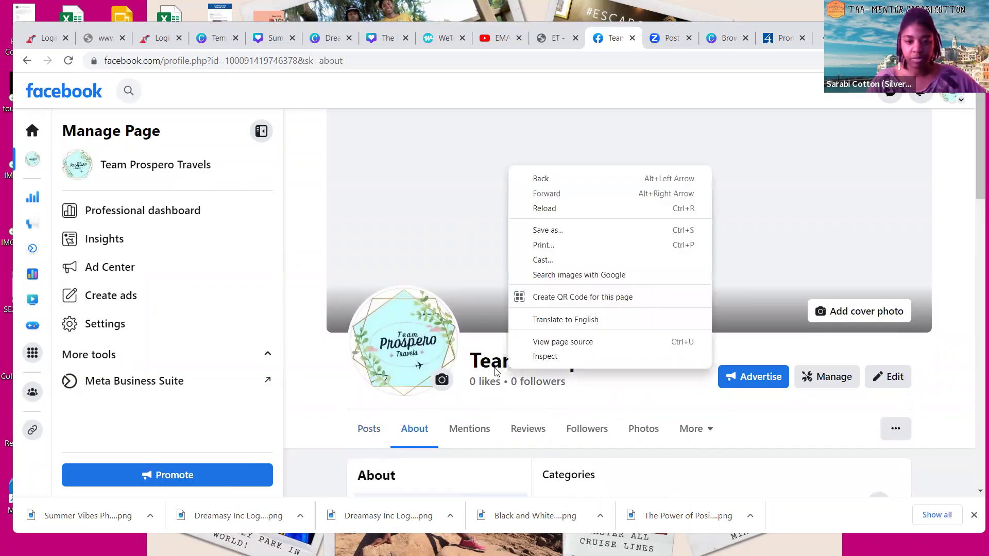
triple_click(496, 371)
click(60, 227)
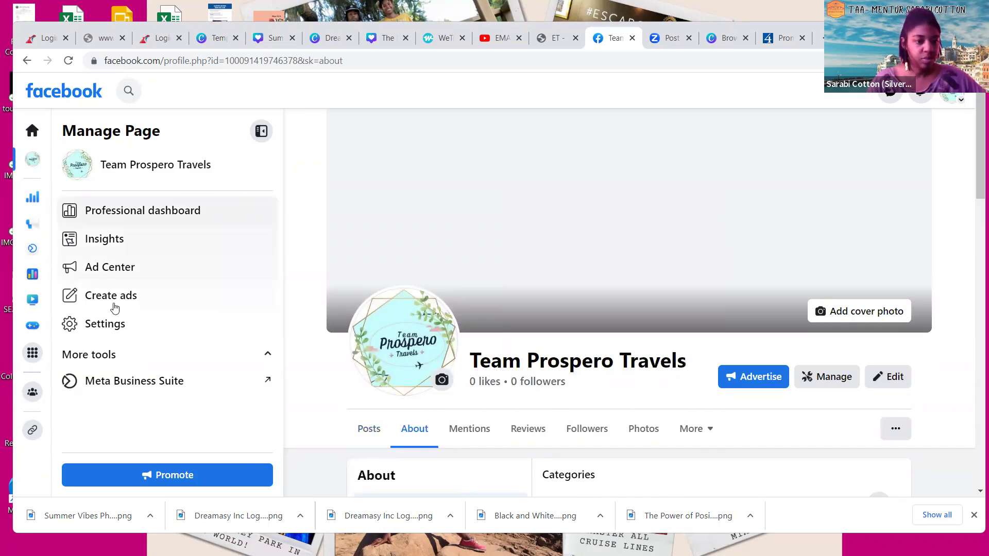
click(120, 334)
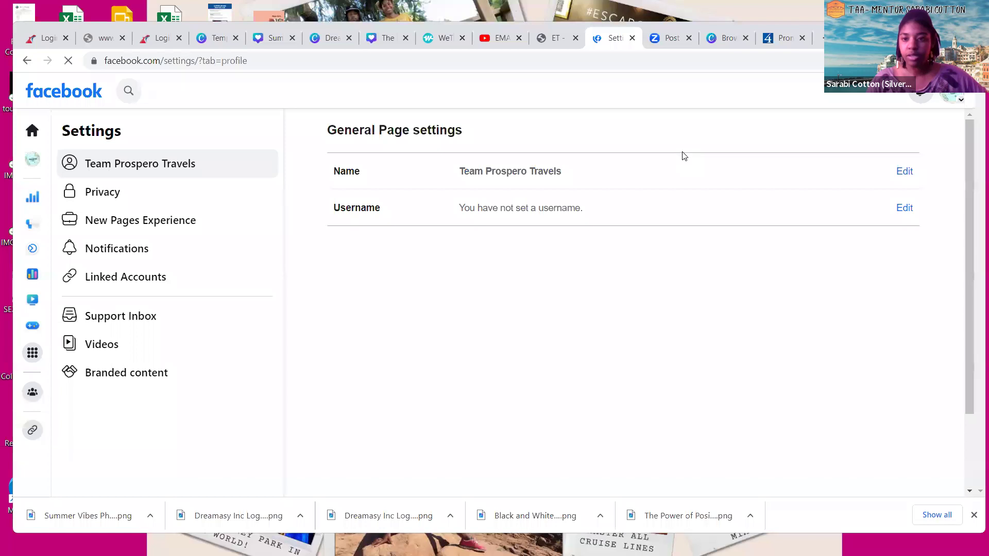
Replace the page name Team Prospero Travels with 'Prospero Travel Agents' and submit it for review
click(903, 170)
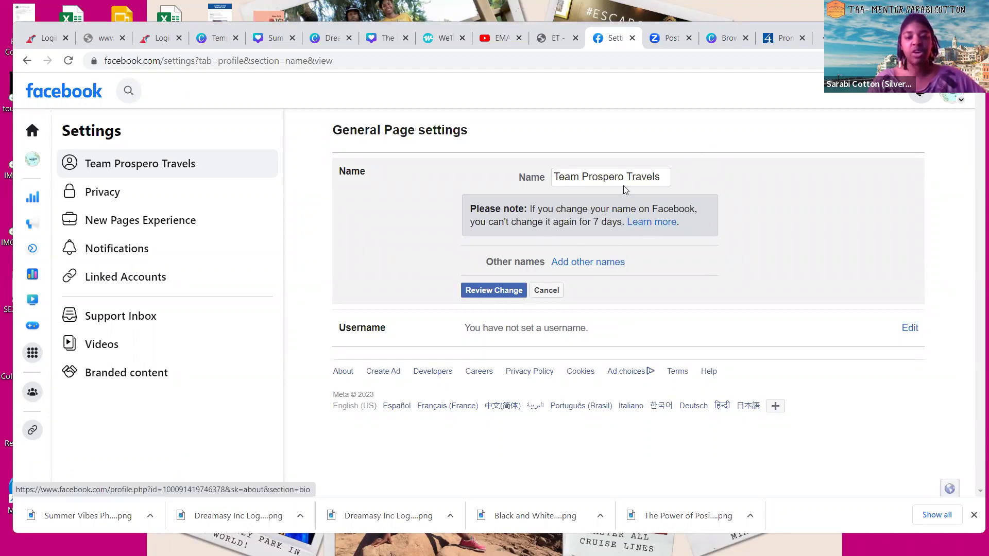
click(663, 176)
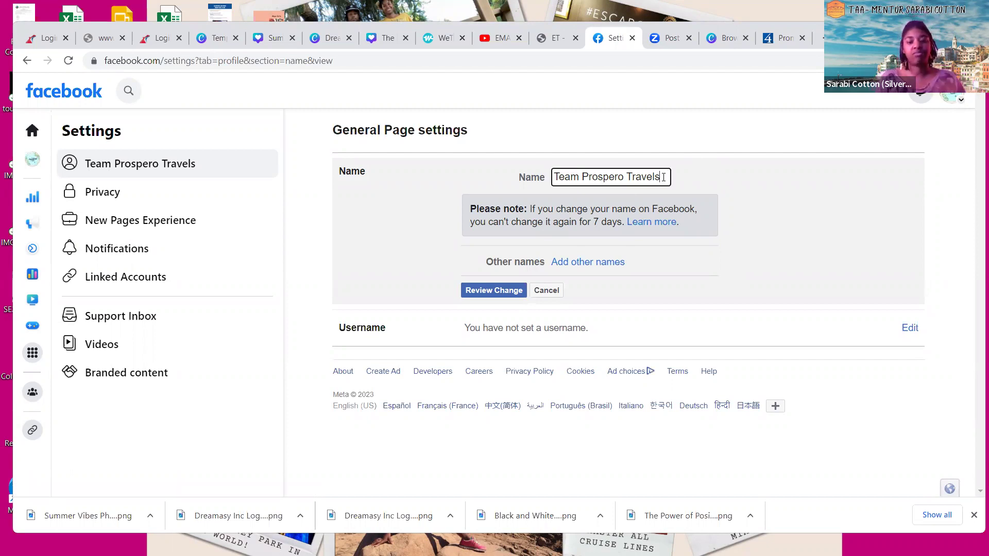
key(BackSpace)
key(BackSpace)
key(BackSpace)
key(BackSpace)
key(BackSpace)
key(BackSpace)
key(BackSpace)
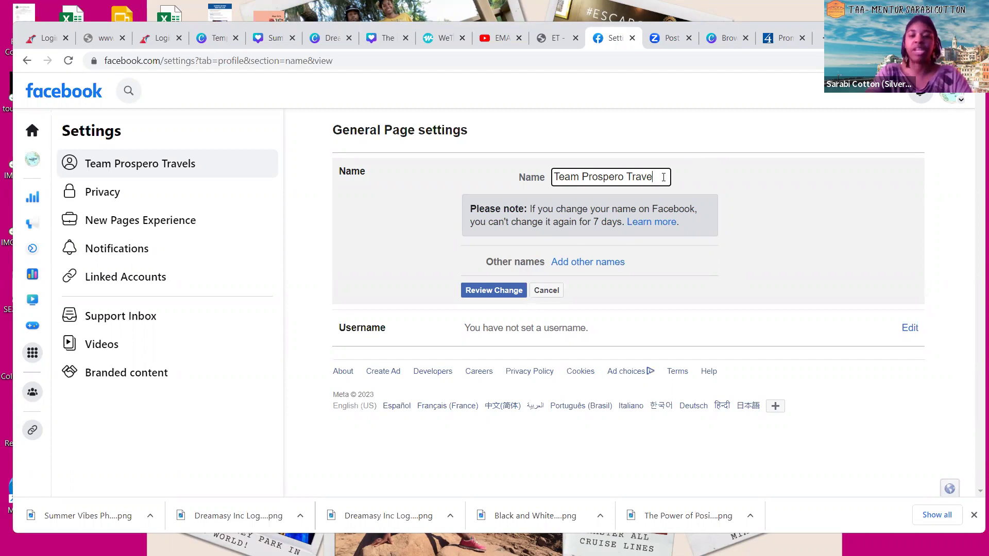
key(BackSpace)
key(BackSpace)
key(BackSpace)
key(BackSpace)
key(BackSpace)
key(BackSpace)
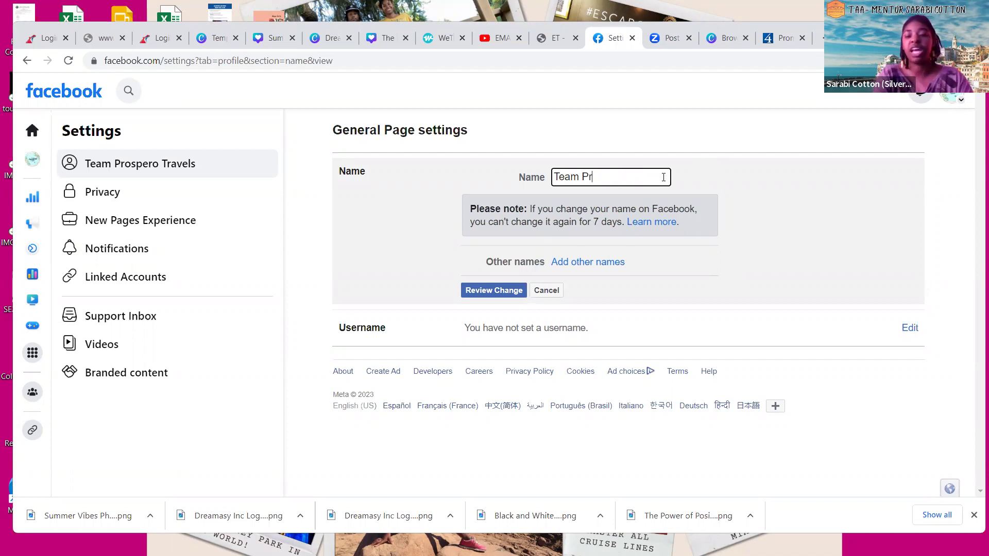
key(BackSpace)
key(BackSpace)
key(BackSpace)
key(BackSpace)
key(BackSpace)
key(BackSpace)
key(BackSpace)
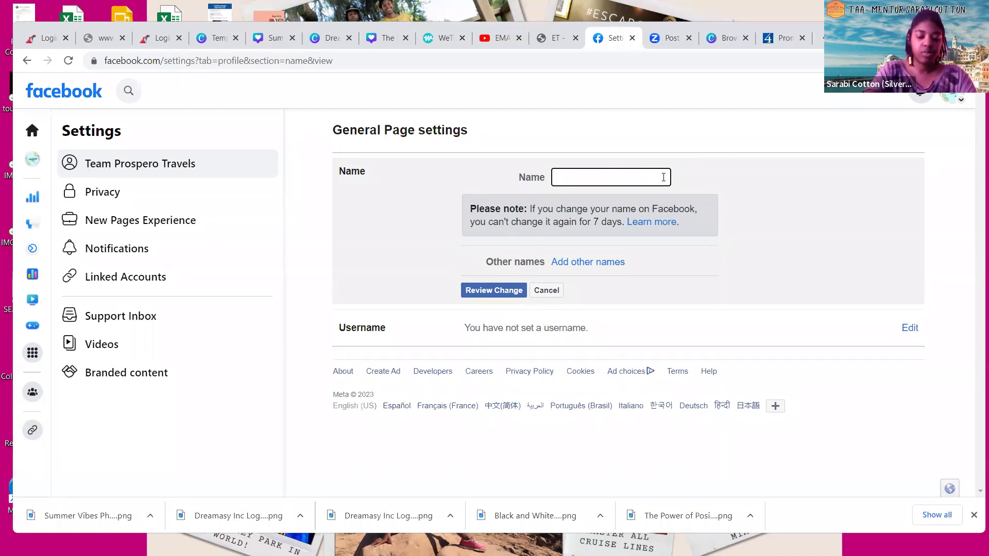
text(Propero)
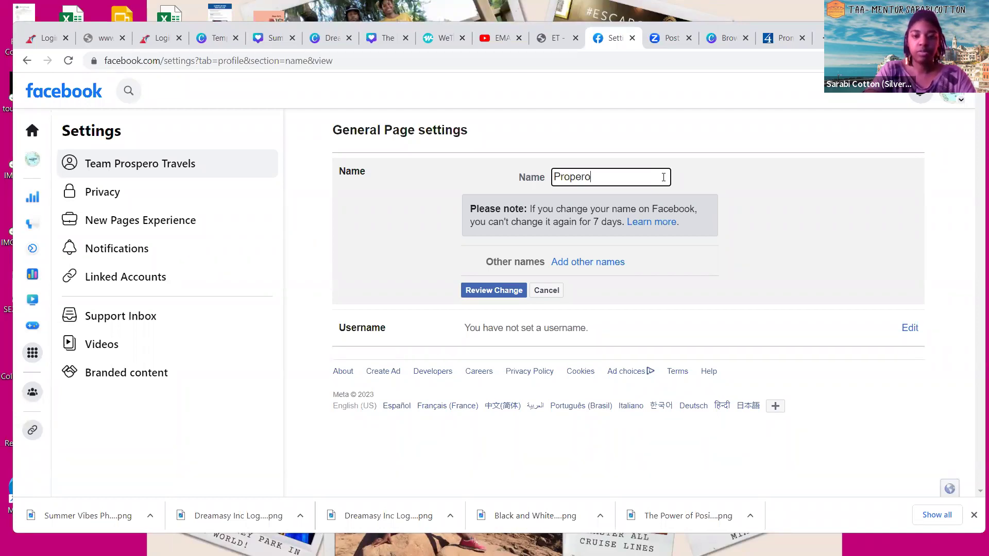
key(BackSpace)
key(BackSpace)
key(BackSpace)
key(BackSpace)
text(spe)
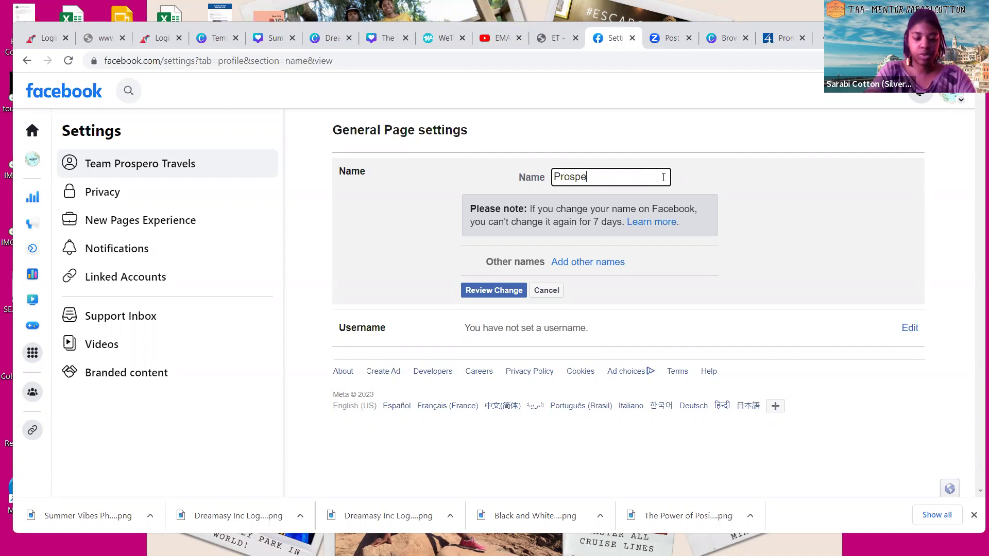
text(ro Trave)
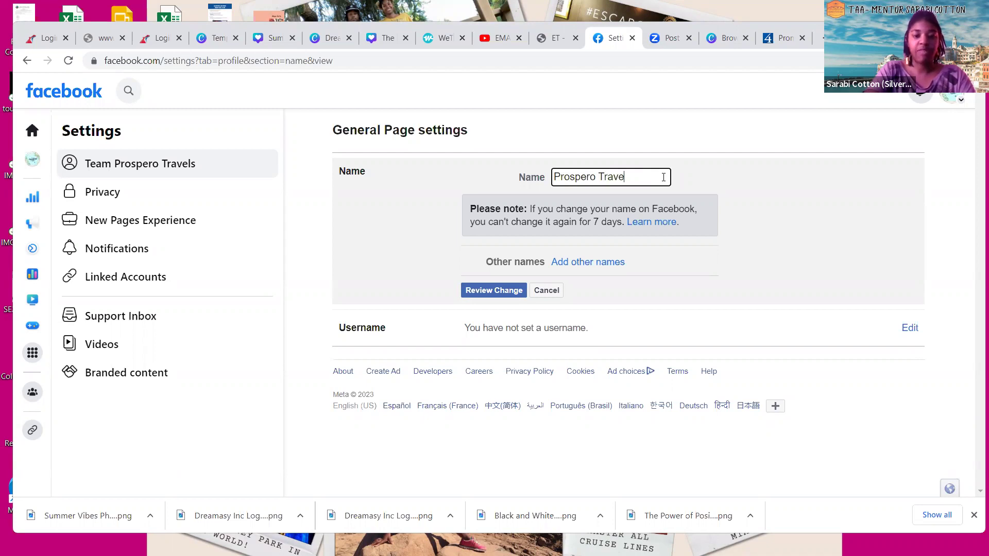
text(l Agents)
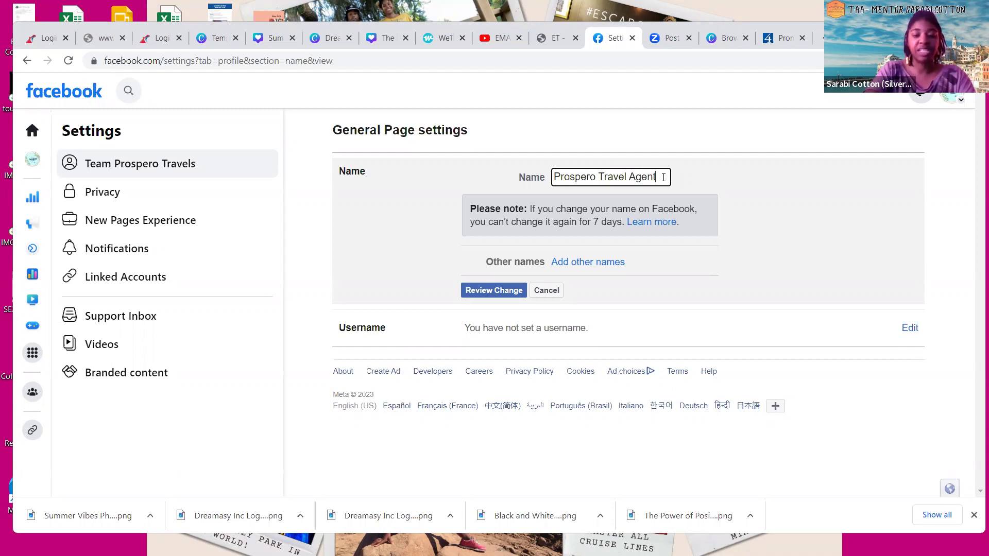
click(765, 181)
click(485, 290)
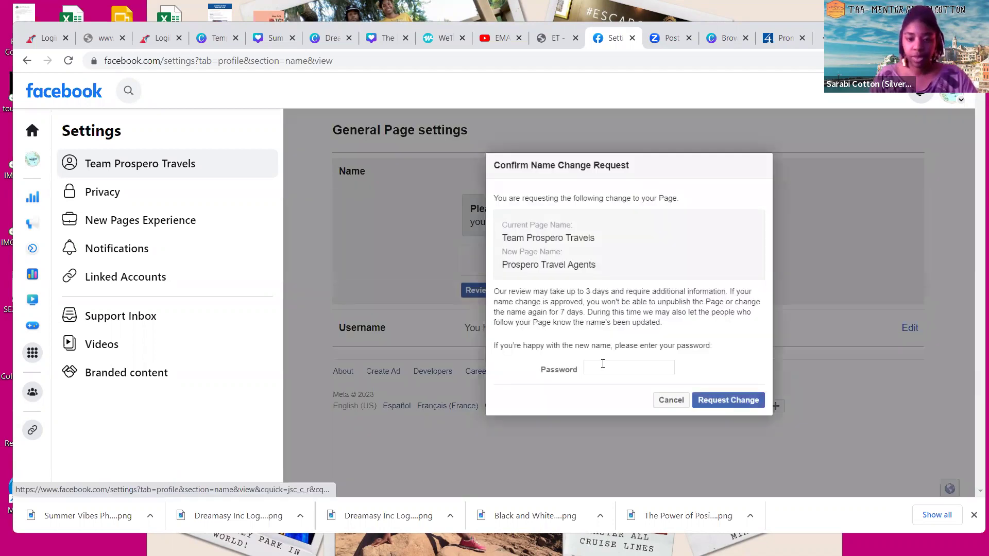
Enter the account password to confirm the page name change request
click(603, 370)
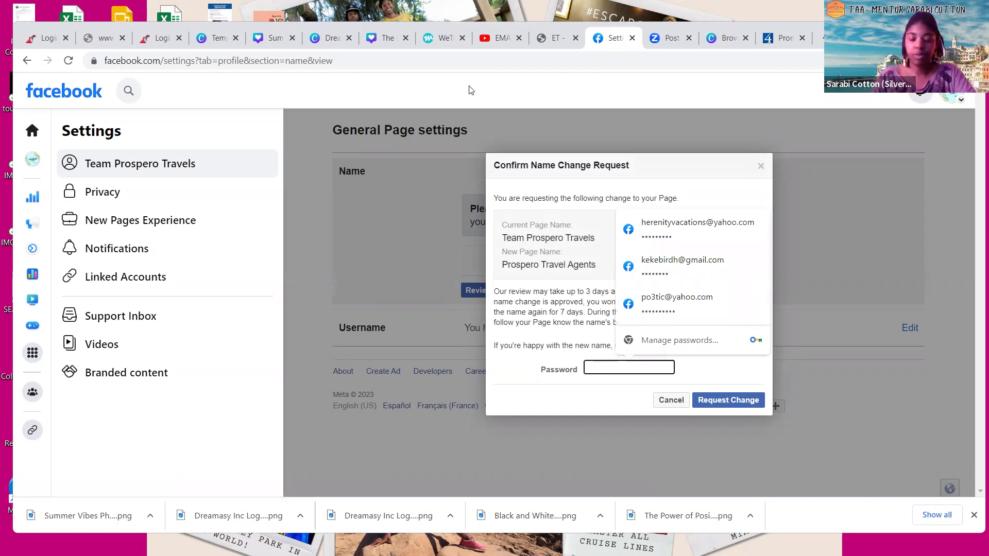
key(Escape)
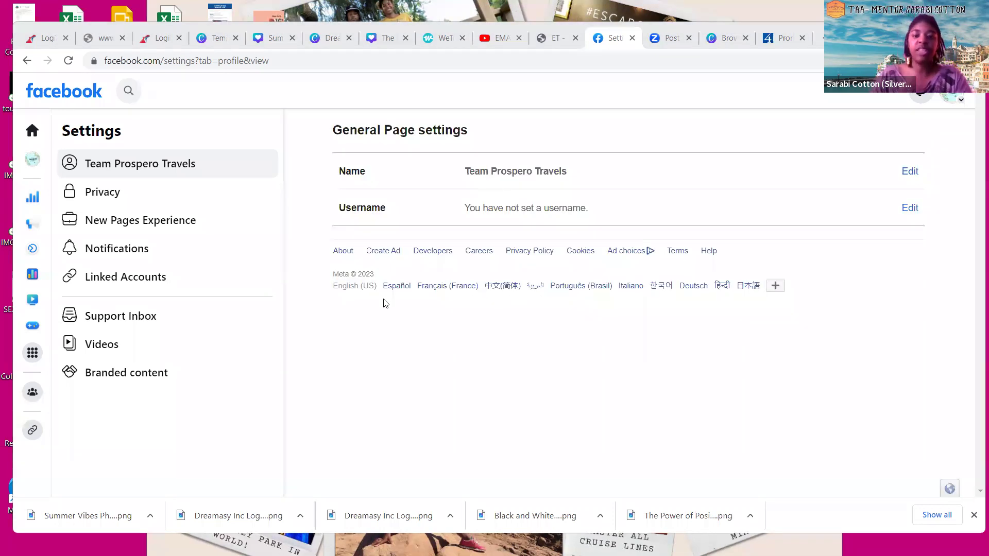
Return to the page profile and scroll through it to check the name Prospero Travel Agents
click(27, 165)
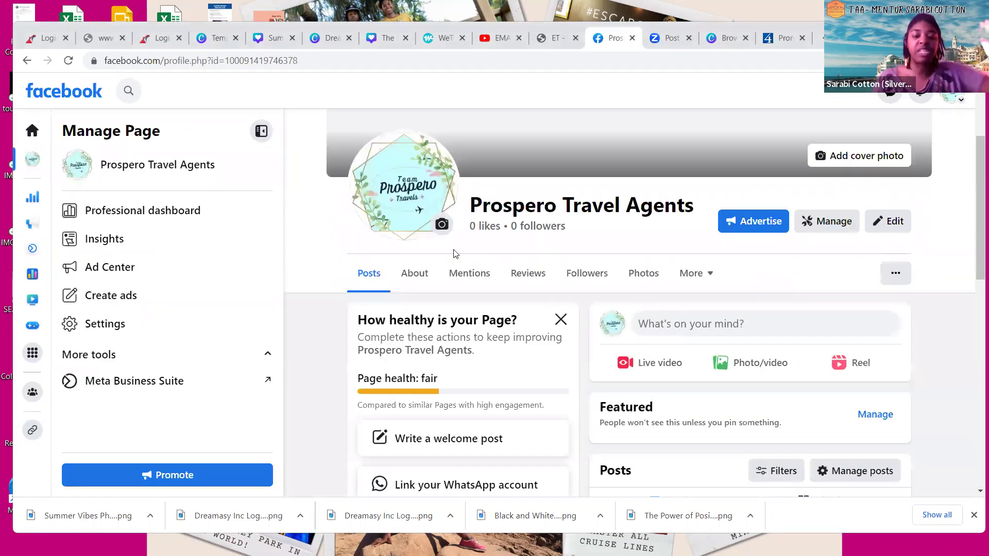
scroll(352, 287, down, 1)
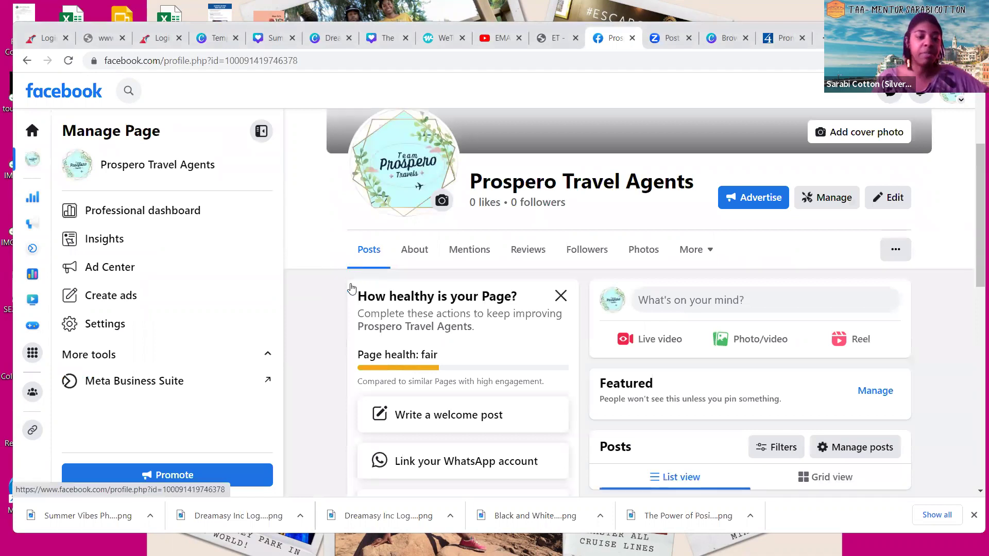
scroll(352, 287, down, 3)
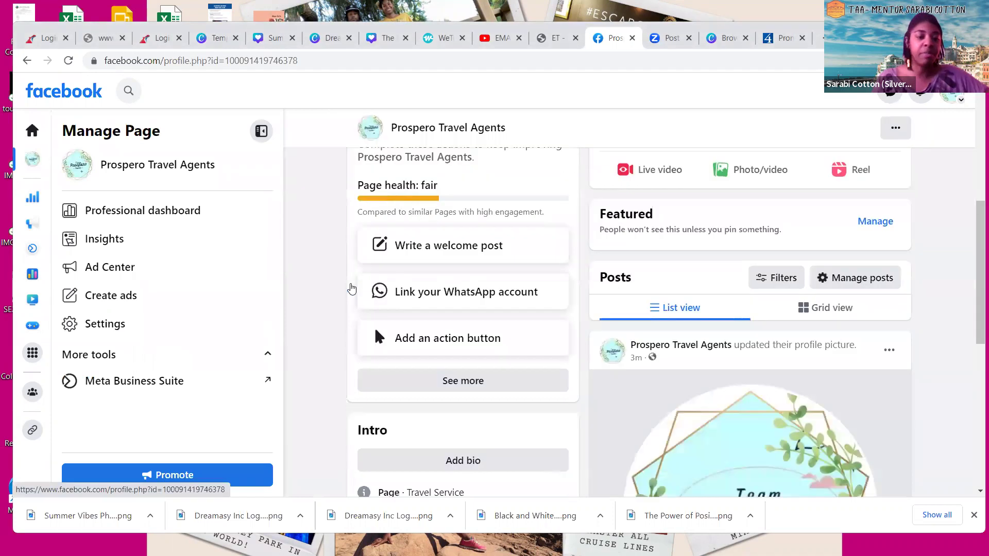
scroll(349, 287, up, 5)
scroll(349, 287, down, 3)
scroll(599, 315, up, 3)
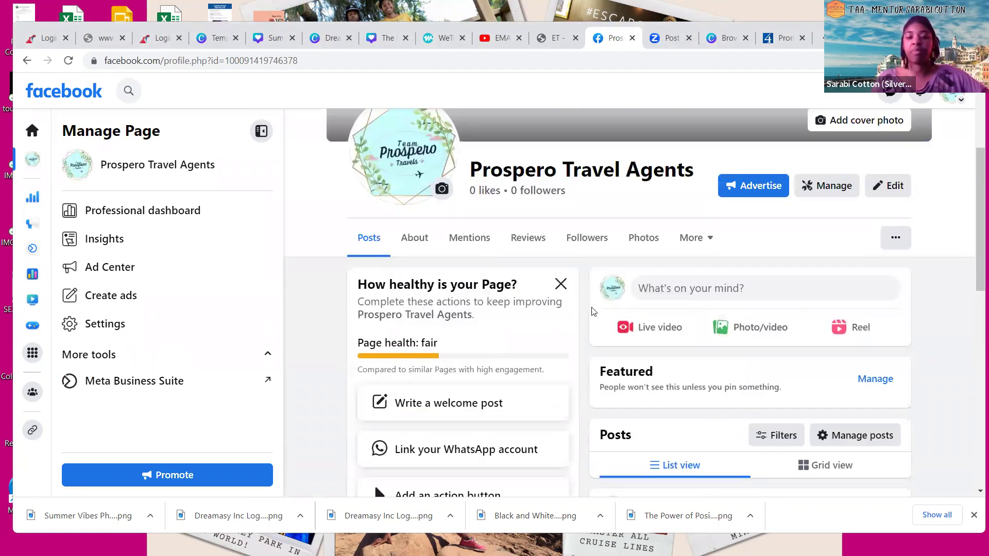
scroll(595, 319, down, 1)
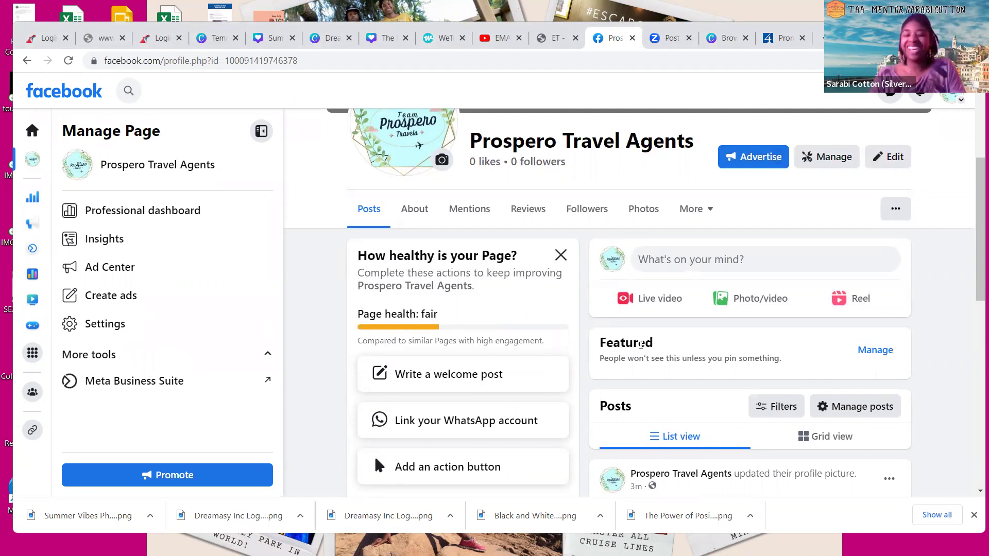
scroll(596, 382, down, 1)
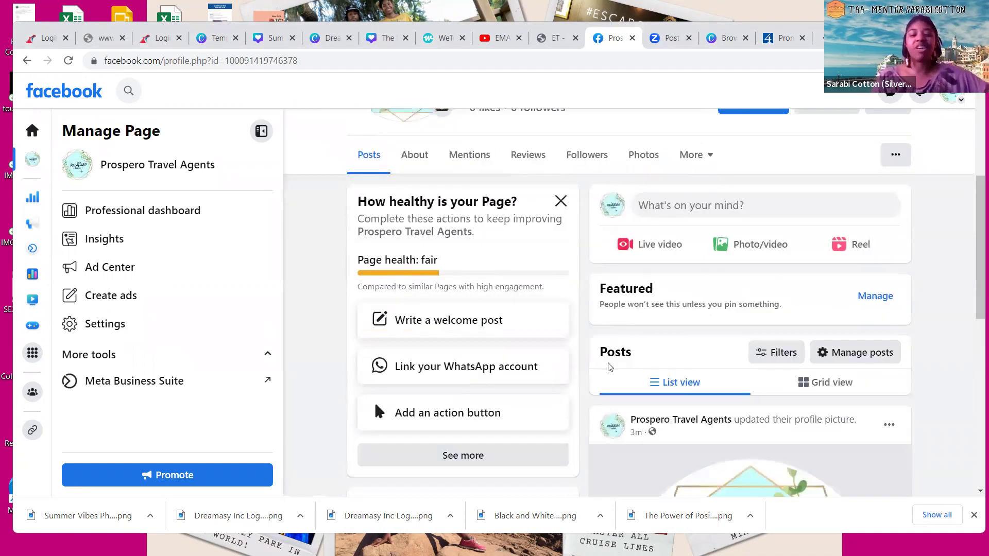
scroll(611, 367, down, 3)
scroll(609, 367, down, 6)
scroll(608, 363, up, 12)
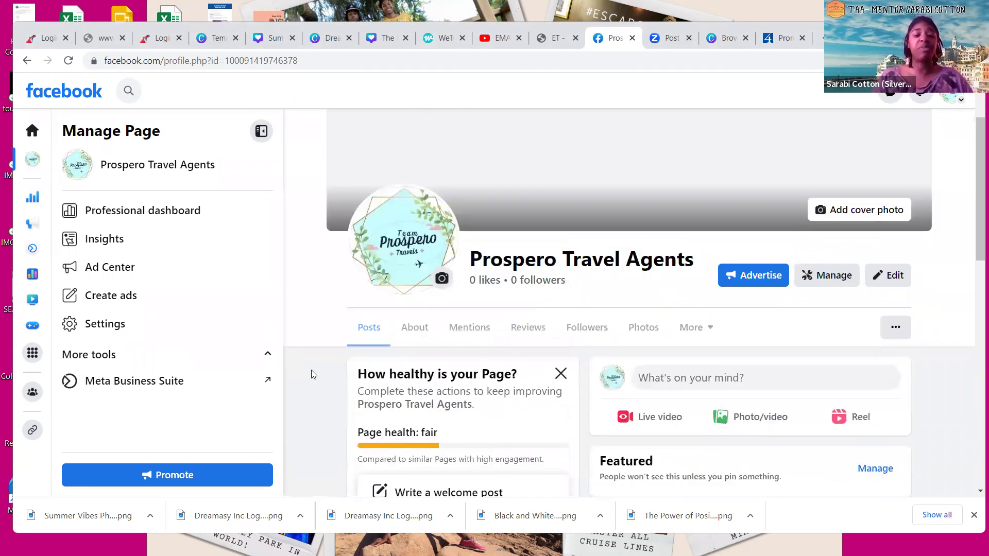
scroll(311, 370, up, 2)
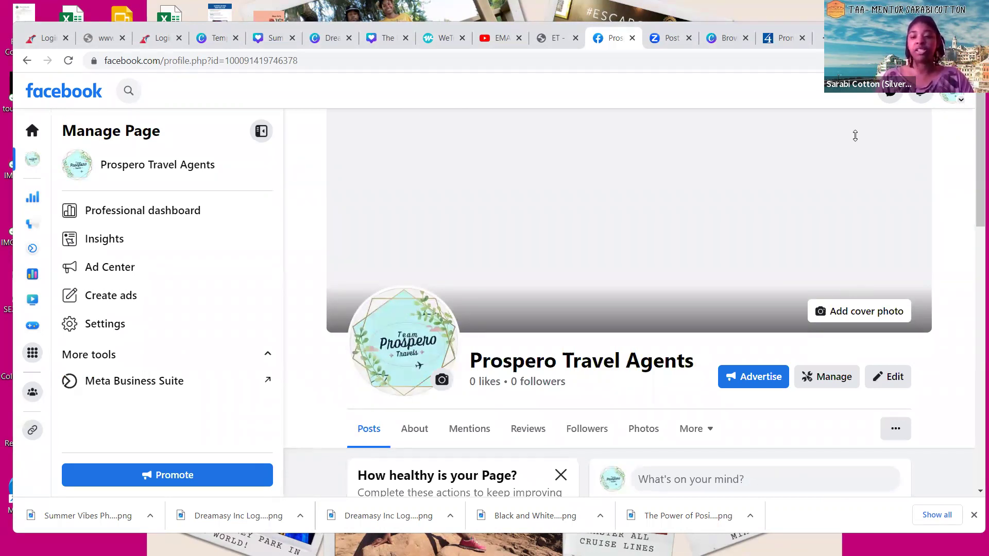
Upload the Travel Your Way image as the cover photo and drag it slightly lower
click(861, 316)
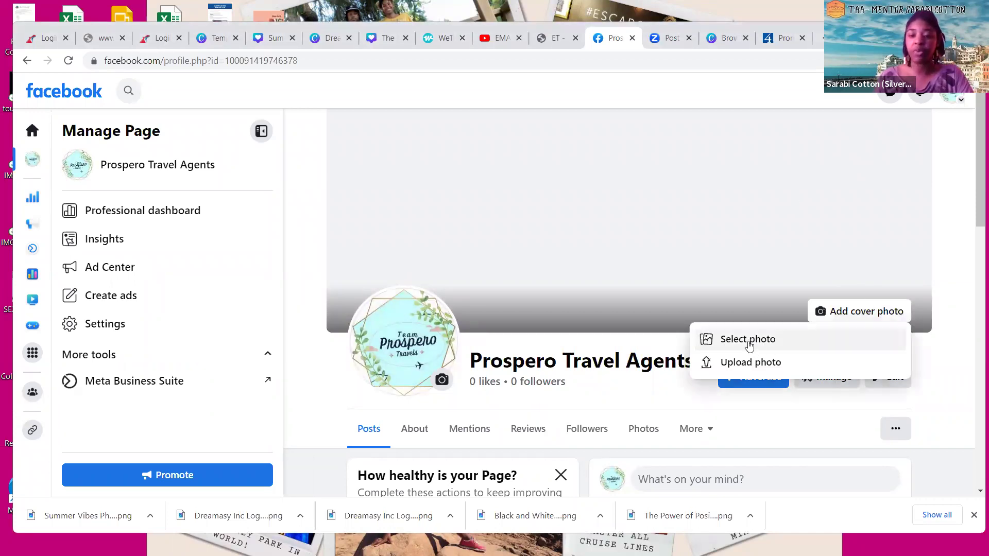
click(746, 362)
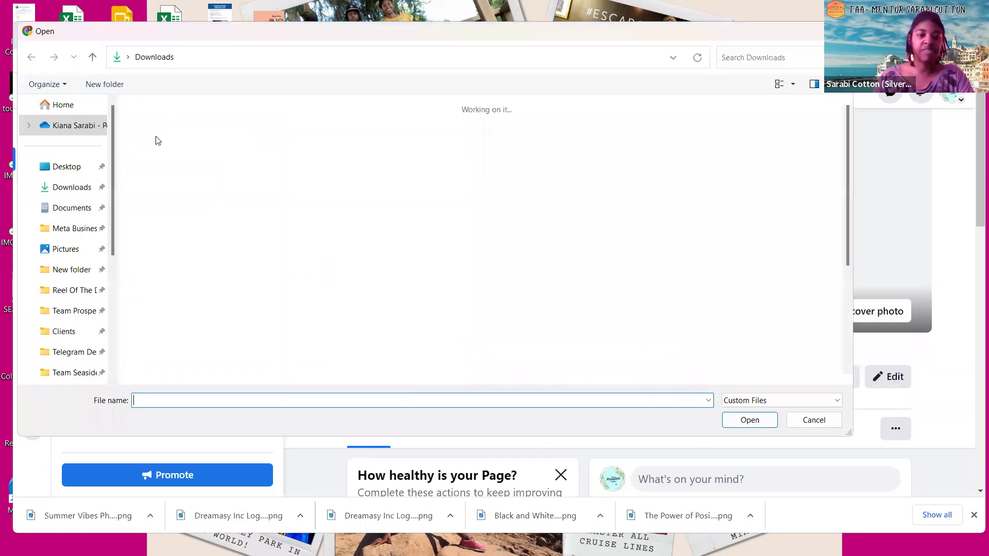
double_click(685, 181)
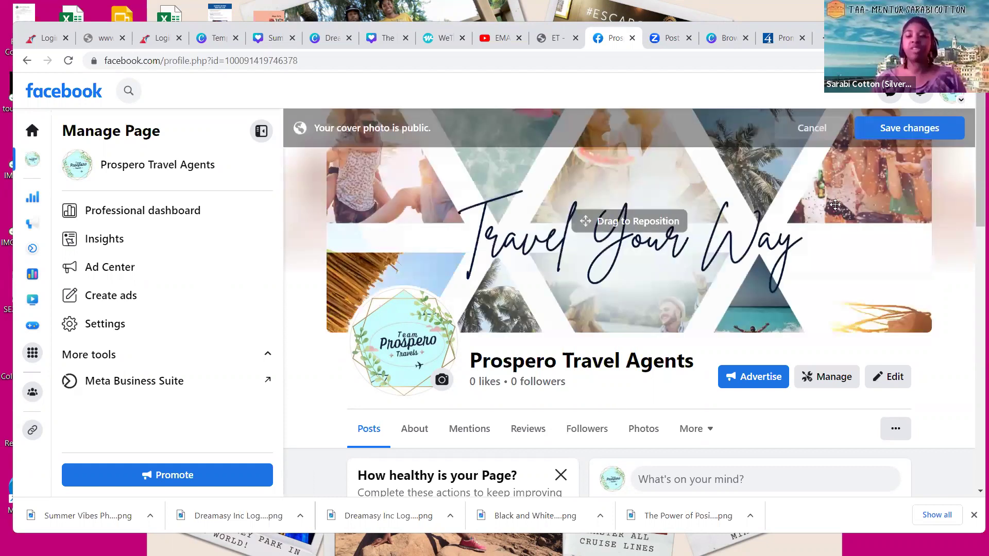
drag(914, 149, 965, 269)
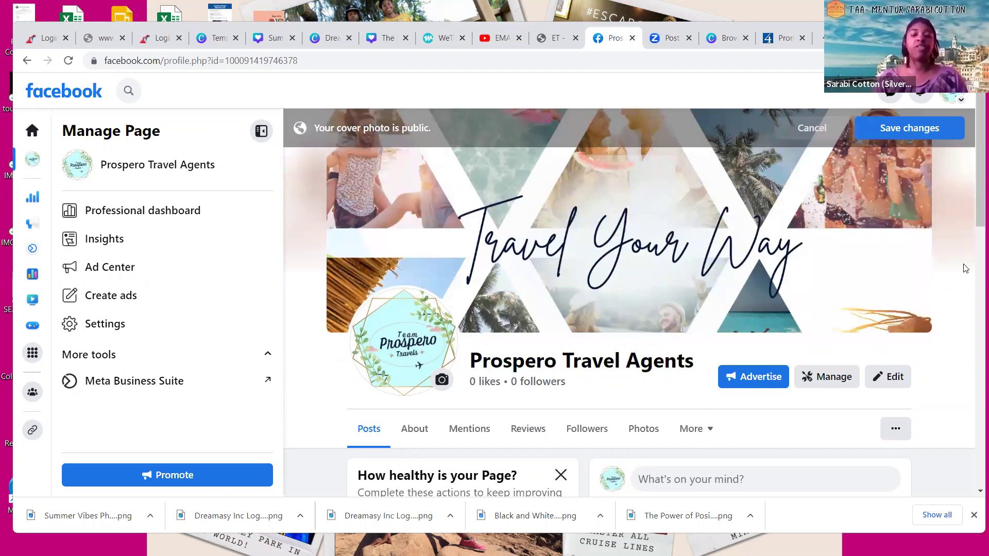